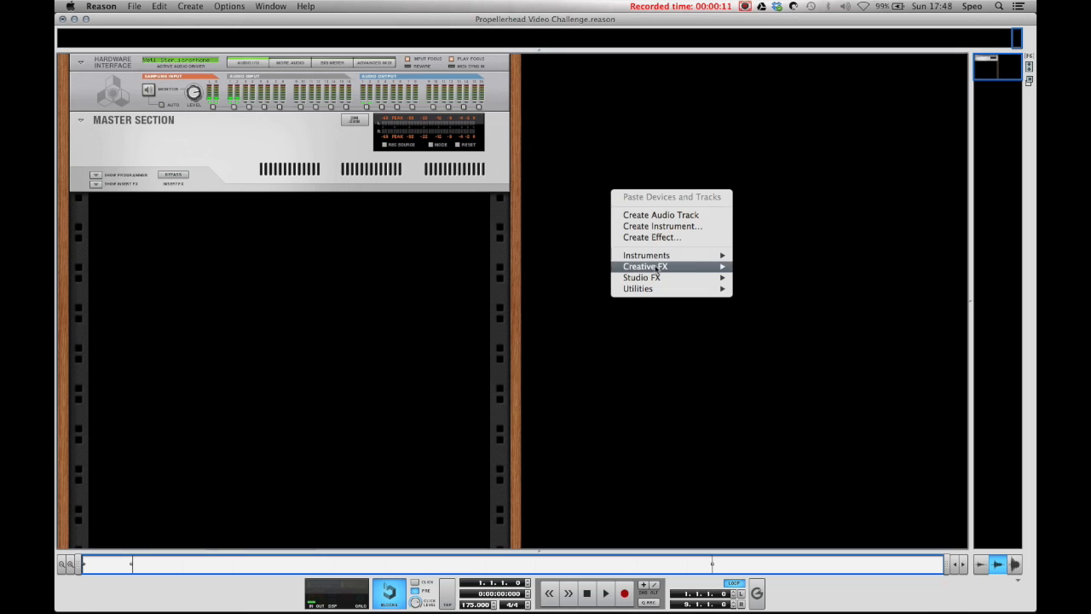
# Step: Create a Thor synthesizer in a new rack column and expand its programmer
pyautogui.click(794, 286)
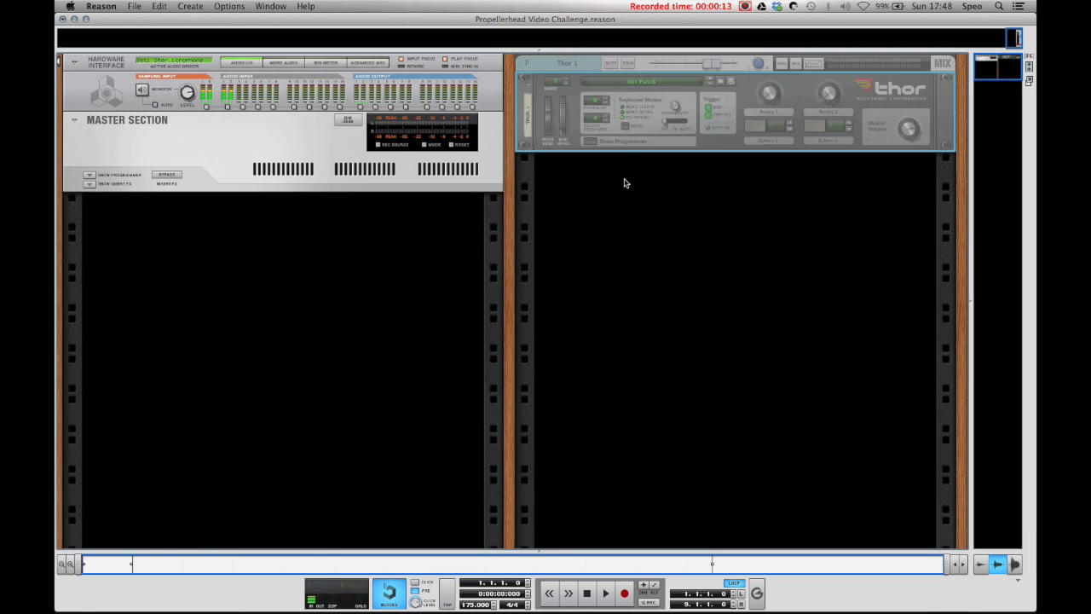
pyautogui.click(589, 142)
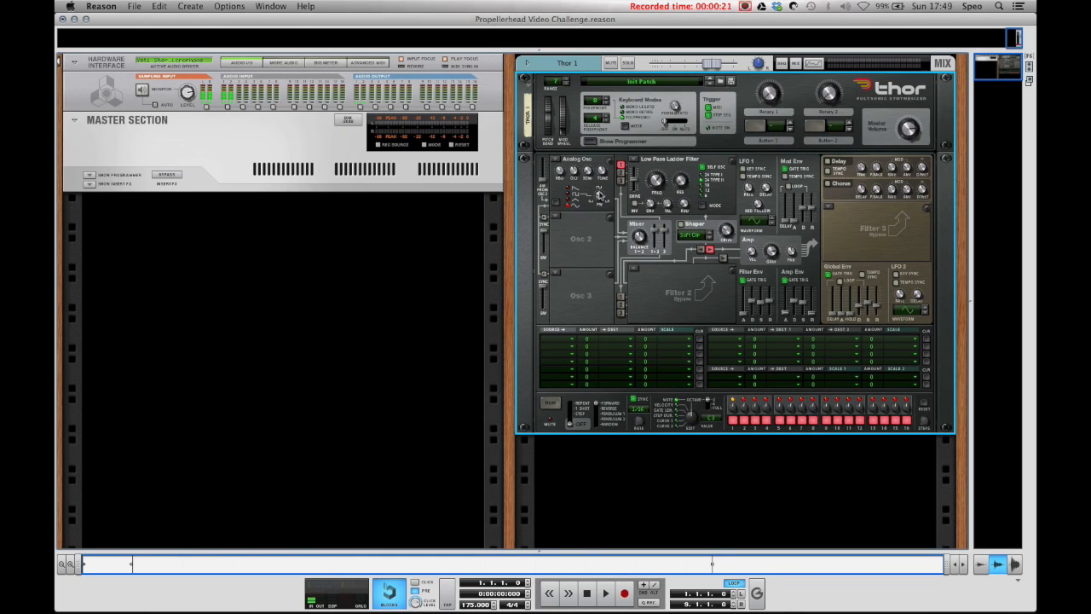
# Step: Set Thor's Filter 1 to bypass and enable the Shaper
pyautogui.click(633, 168)
pyautogui.click(658, 206)
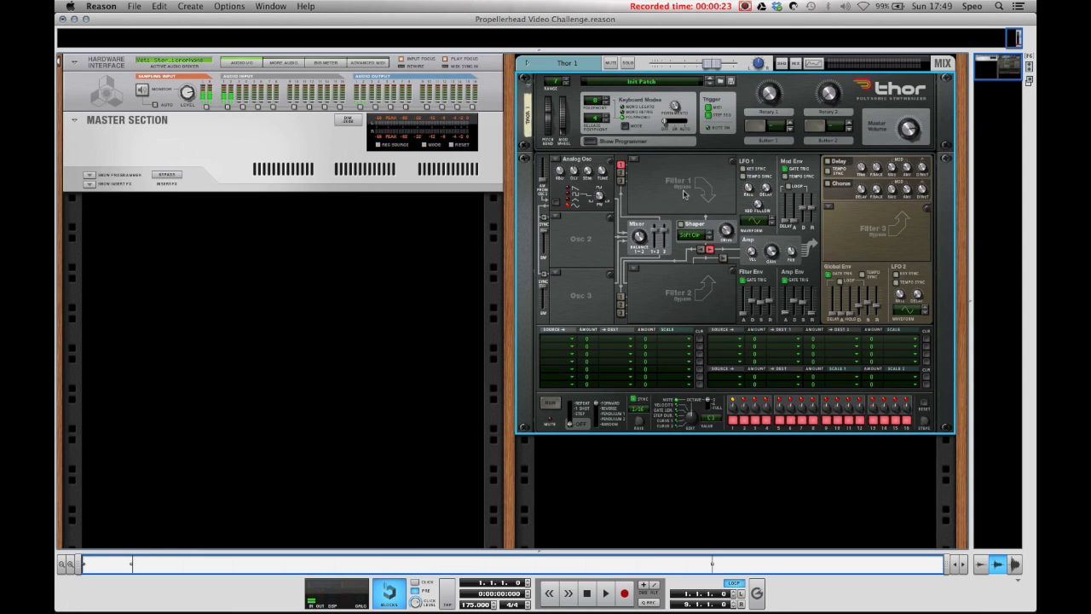
pyautogui.click(680, 225)
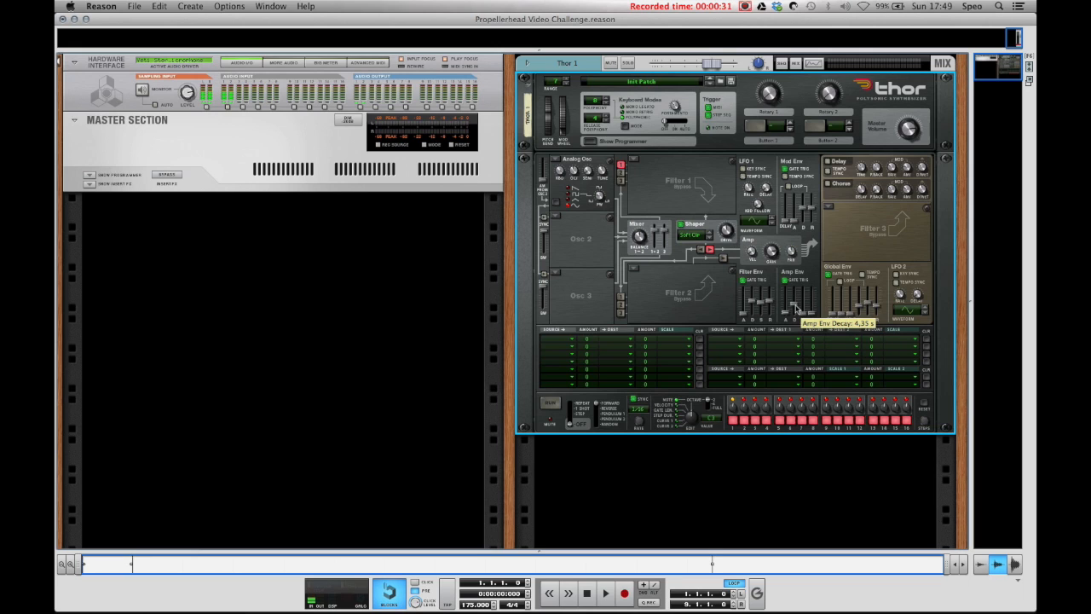
# Step: Set Thor's Amp Env release to 2.24 s and enable its Delay with tempo sync
pyautogui.moveTo(810, 313); pyautogui.dragTo(812, 305)
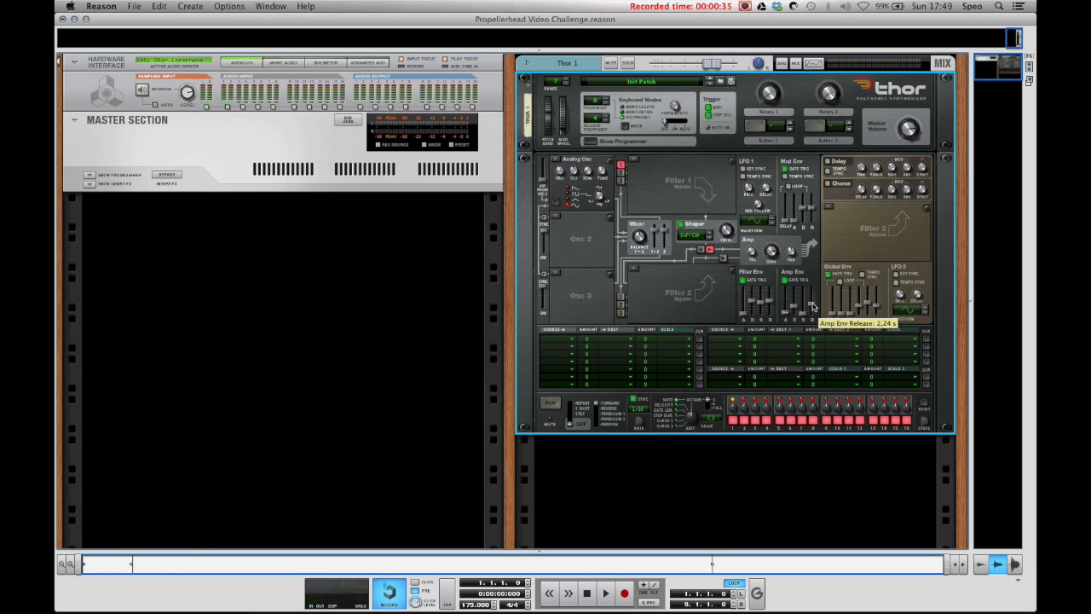
pyautogui.click(826, 161)
pyautogui.click(827, 169)
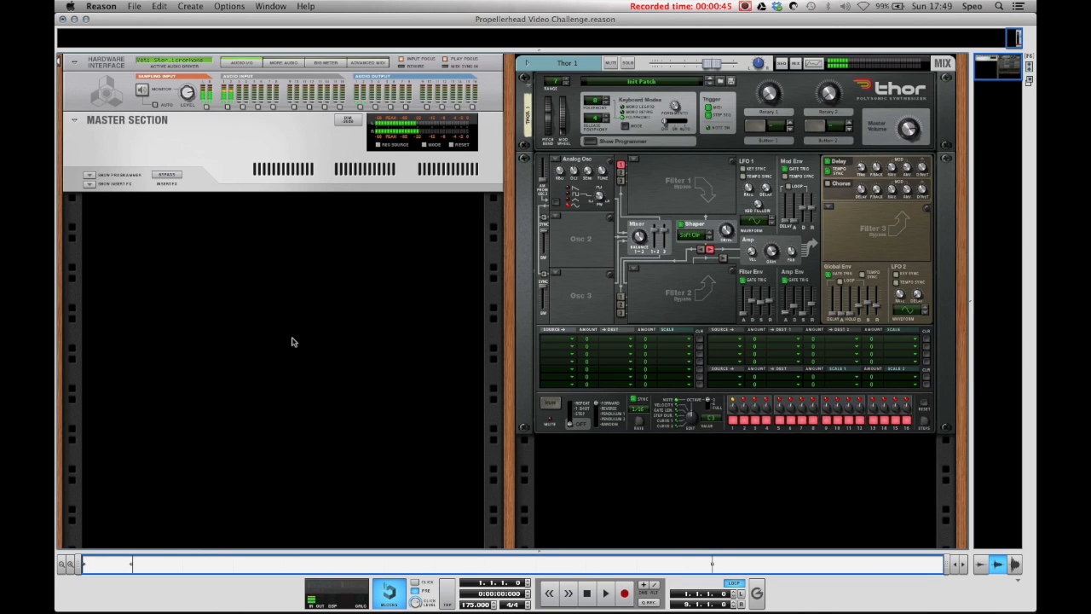
# Step: Record an eight-bar part on the Thor track in the sequencer from bar 1 and quantize the clip
pyautogui.press('F7')
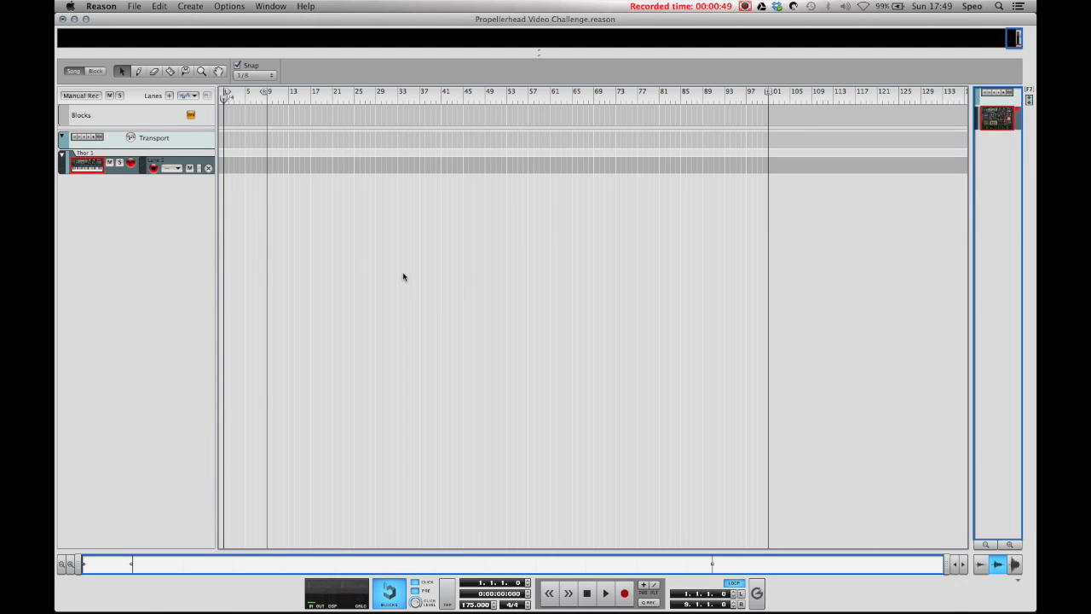
pyautogui.press('super+Return')
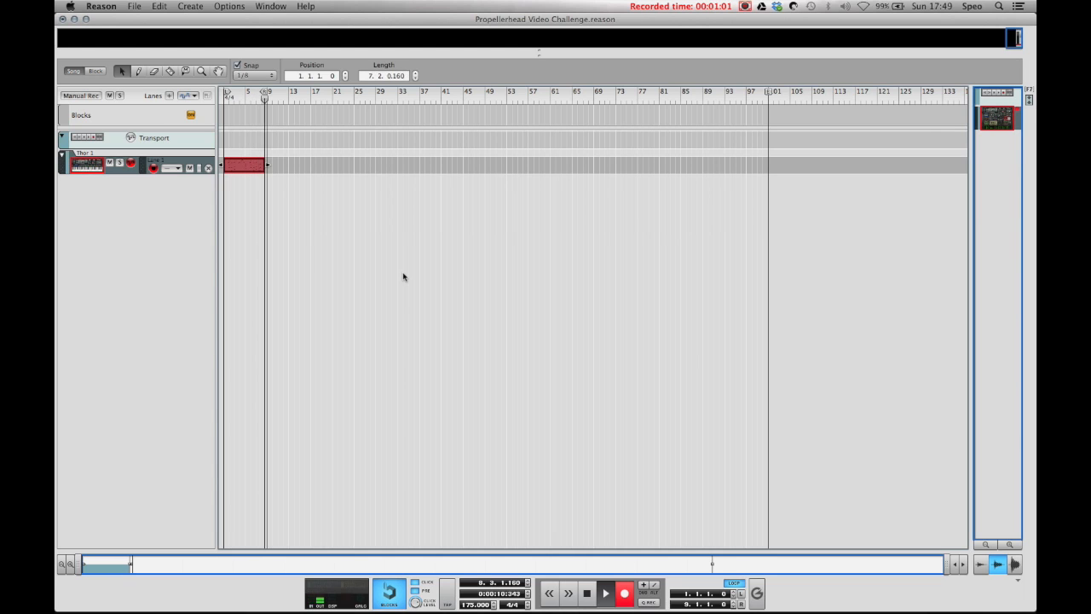
pyautogui.press('space')
pyautogui.rightClick(239, 164)
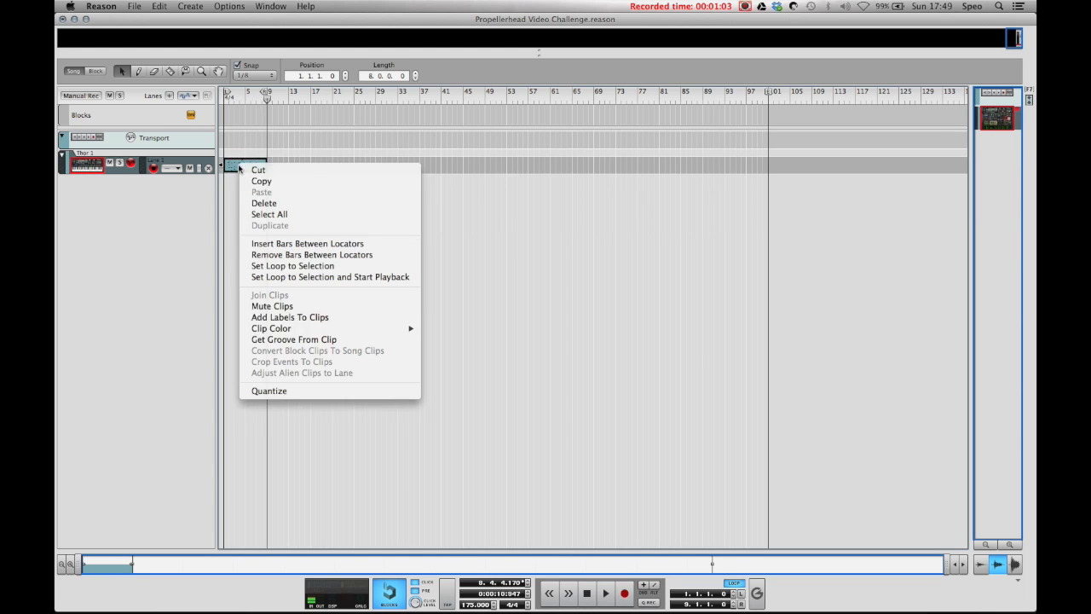
pyautogui.click(270, 390)
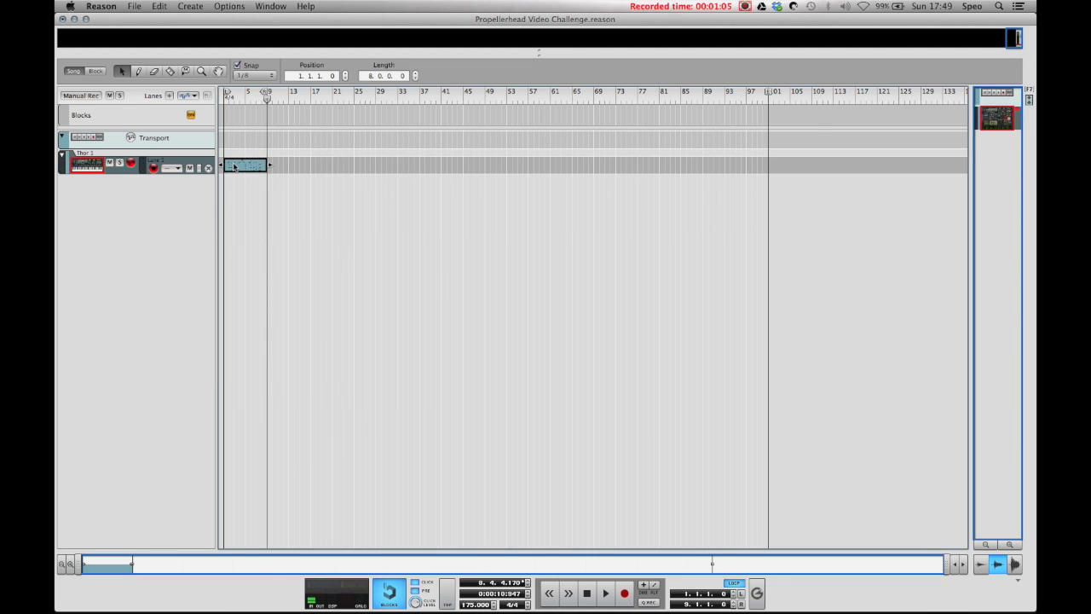
# Step: Open the Thor clip for editing and duplicate the lowest note of each chord one octave down
pyautogui.doubleClick(235, 167)
pyautogui.scroll(5, 276, 221)
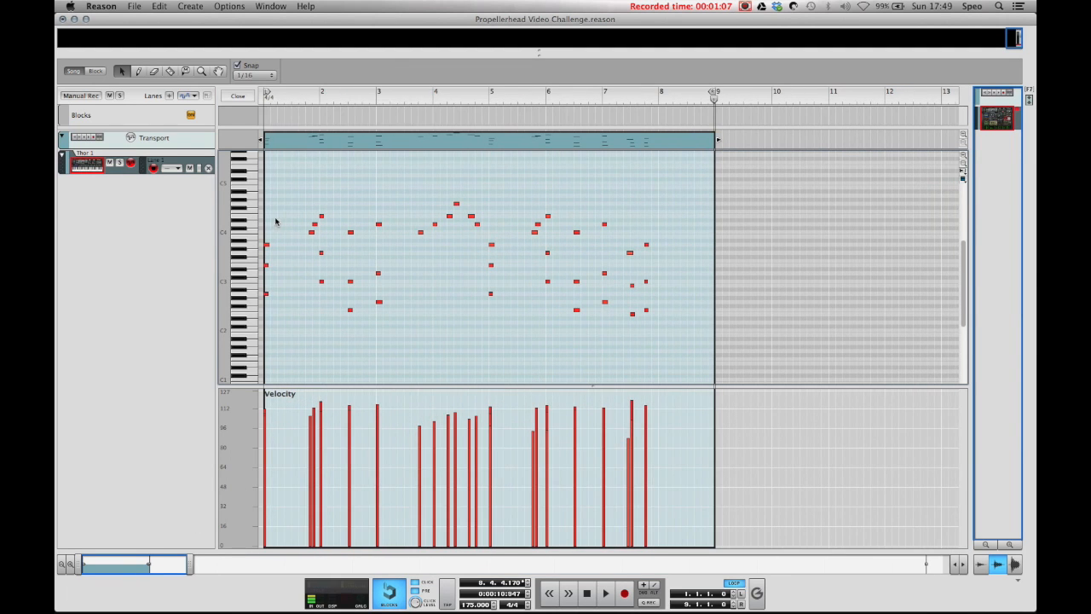
pyautogui.click(266, 293)
pyautogui.moveTo(305, 274); pyautogui.dragTo(404, 332)
pyautogui.moveTo(487, 286); pyautogui.dragTo(503, 309)
pyautogui.moveTo(535, 271); pyautogui.dragTo(654, 335)
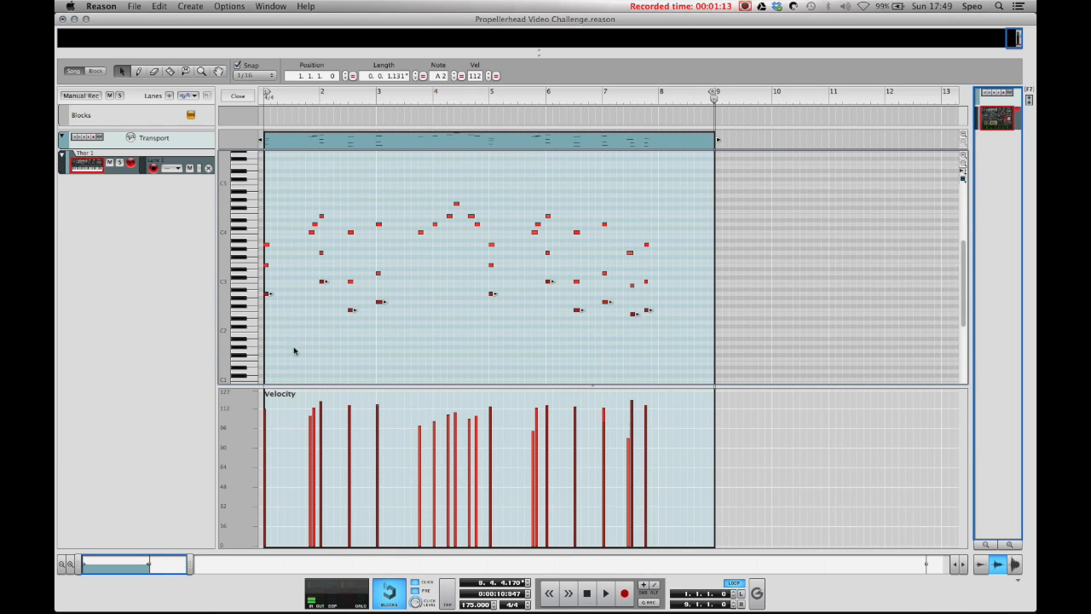
pyautogui.moveTo(265, 295); pyautogui.dragTo(270, 344)
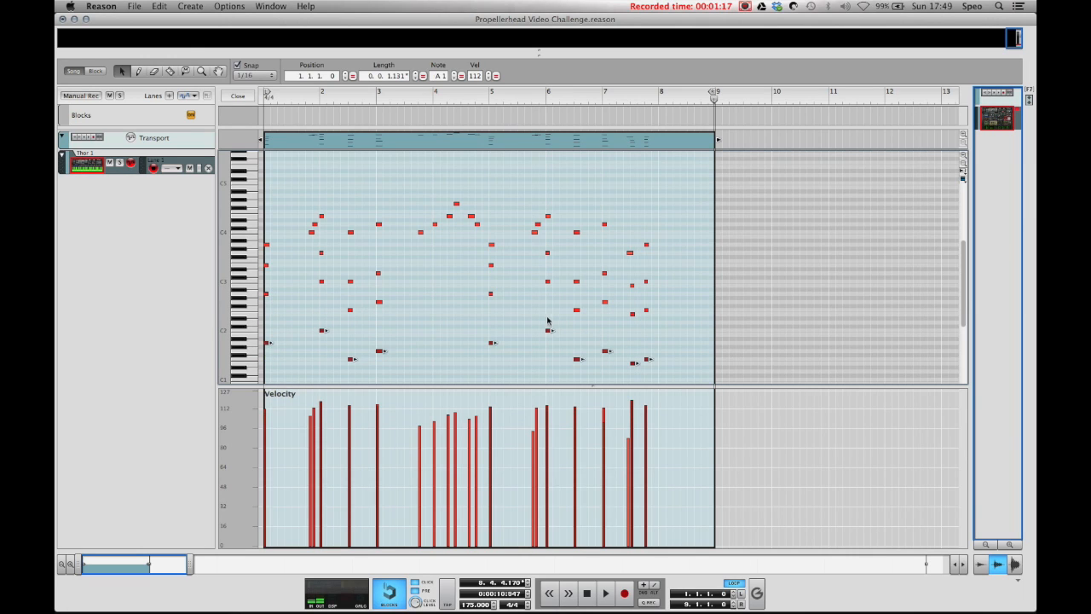
pyautogui.click(539, 319)
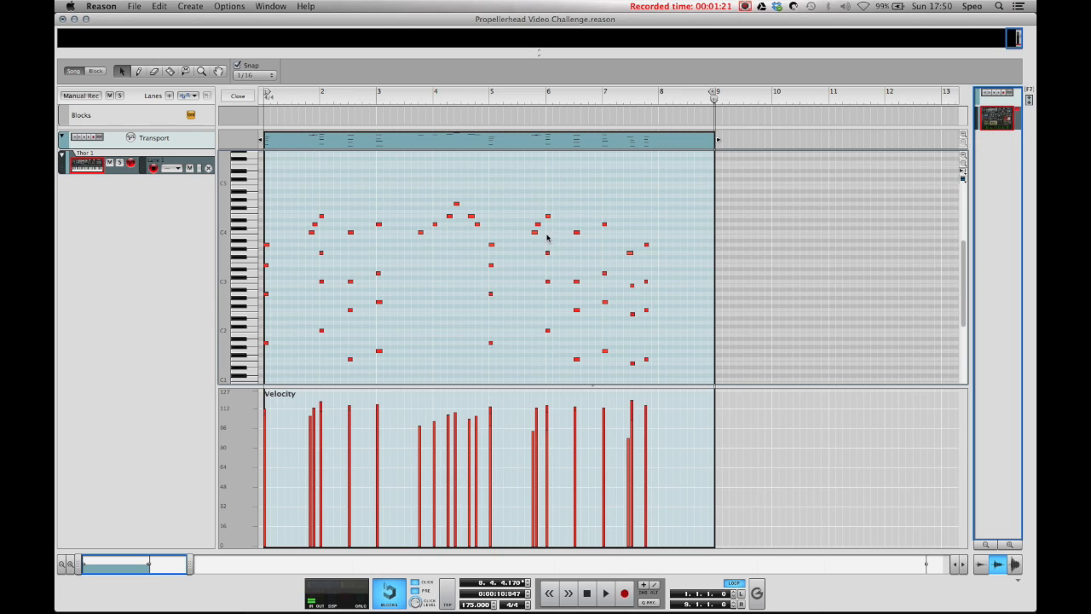
# Step: Fix melody timing: move the D4 note to 5.4.3.0, the C4 note to 1.4.1.0, and align the early bar 7 note with its chord
pyautogui.moveTo(538, 226); pyautogui.dragTo(542, 225)
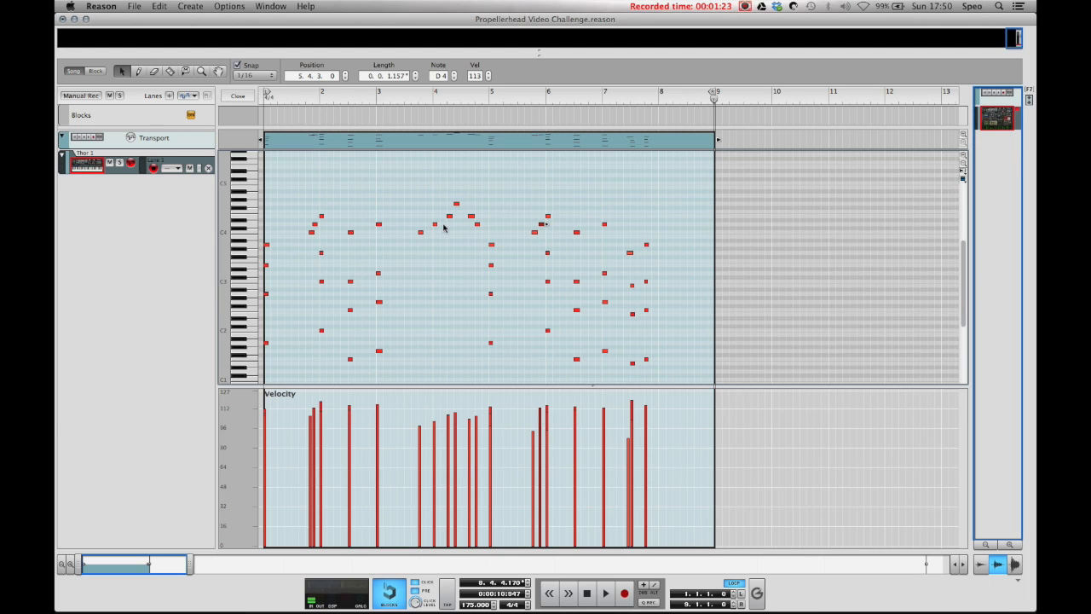
pyautogui.moveTo(312, 234); pyautogui.dragTo(307, 233)
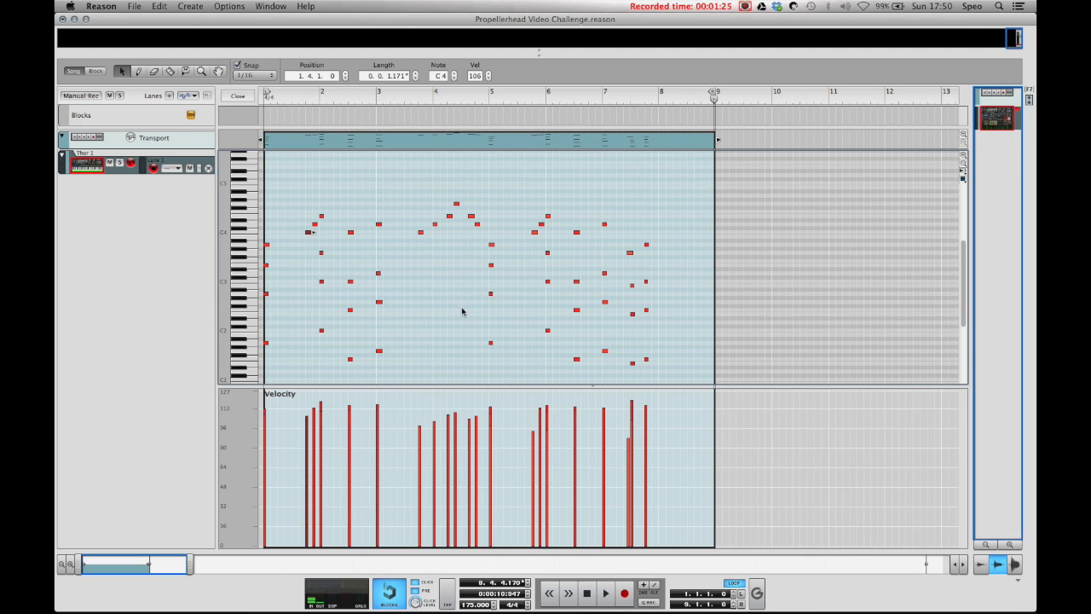
pyautogui.click(595, 343)
pyautogui.press('space')
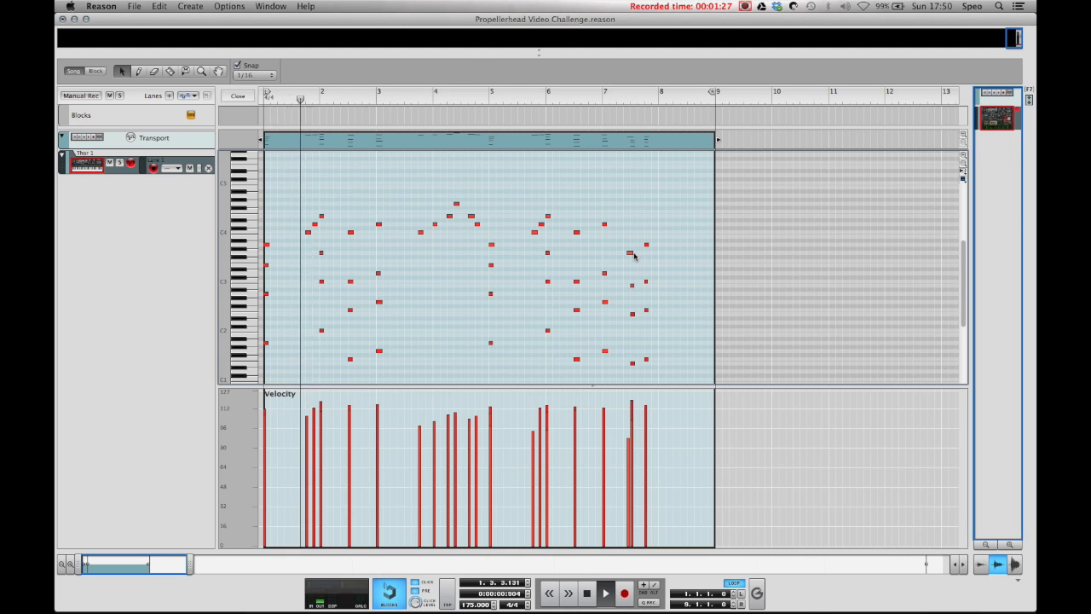
pyautogui.moveTo(629, 253); pyautogui.dragTo(633, 252)
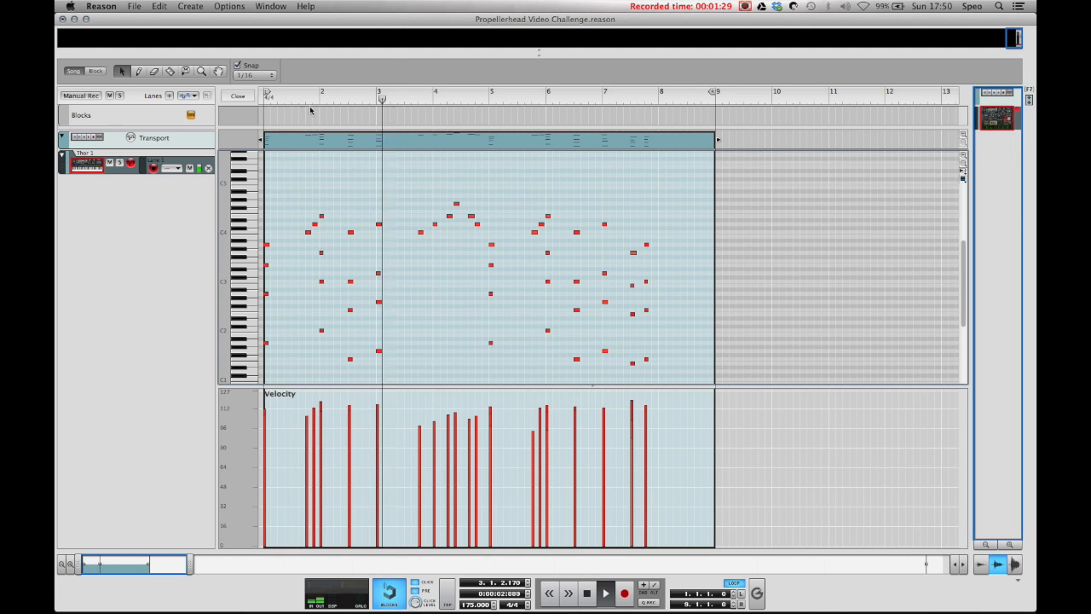
pyautogui.press('space')
pyautogui.click(246, 99)
# Step: Create a Kong drum machine in the first rack column with the factory patch Basic 1 -SHA from the Sharooz kits
pyautogui.press('F6')
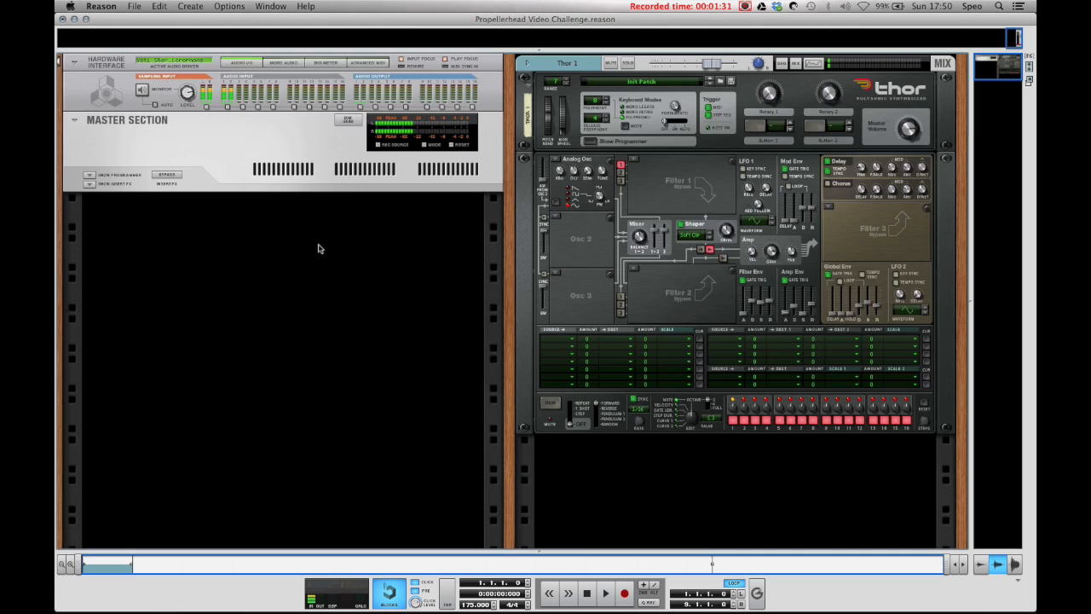
pyautogui.rightClick(298, 310)
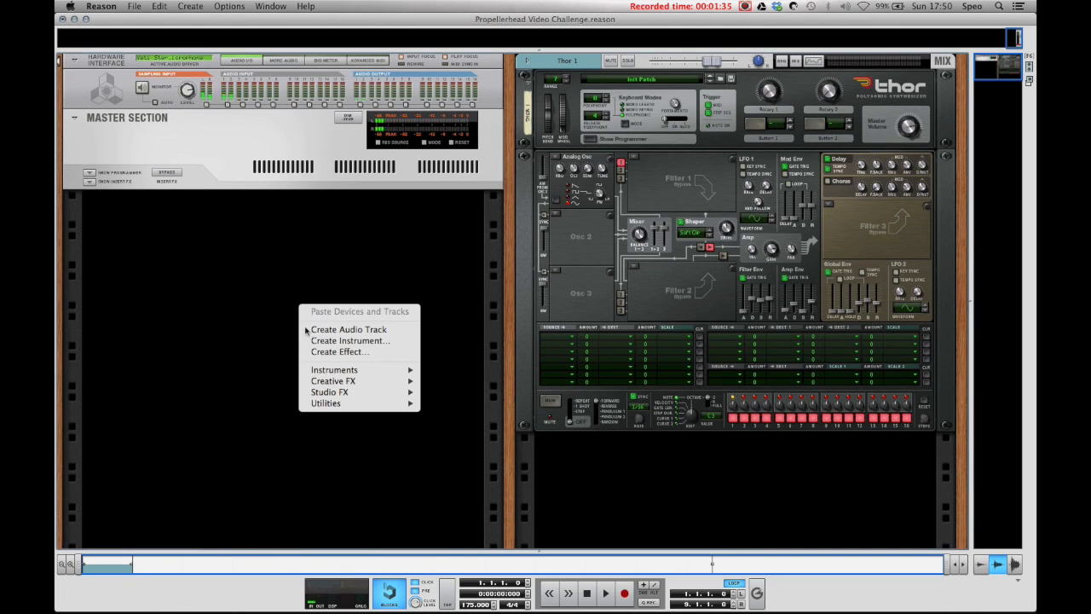
pyautogui.click(324, 342)
pyautogui.click(293, 199)
pyautogui.click(303, 225)
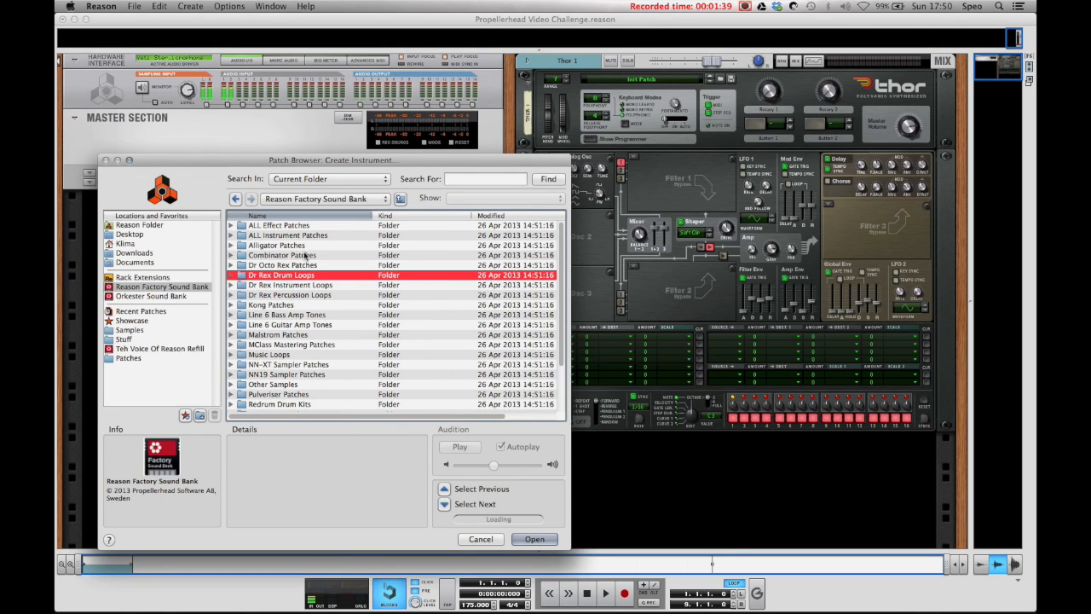
pyautogui.doubleClick(277, 304)
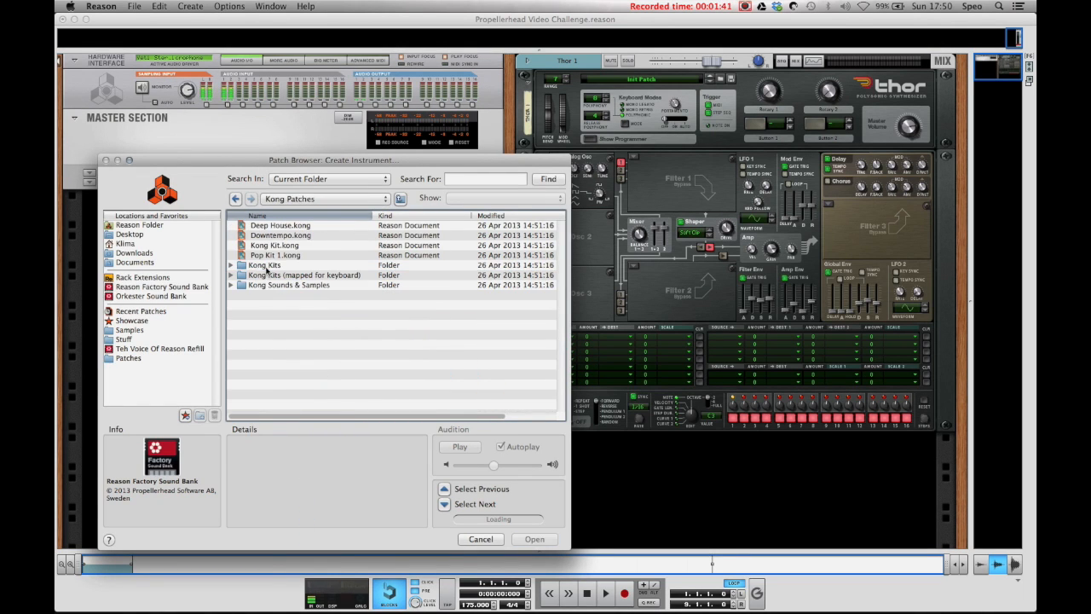
pyautogui.doubleClick(267, 269)
pyautogui.doubleClick(269, 254)
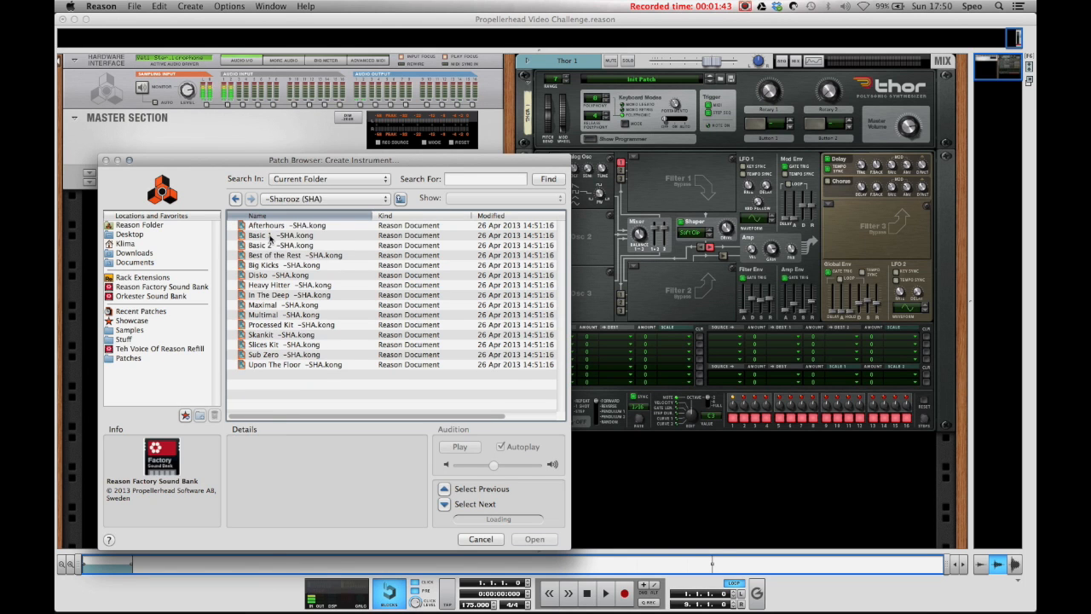
pyautogui.doubleClick(270, 238)
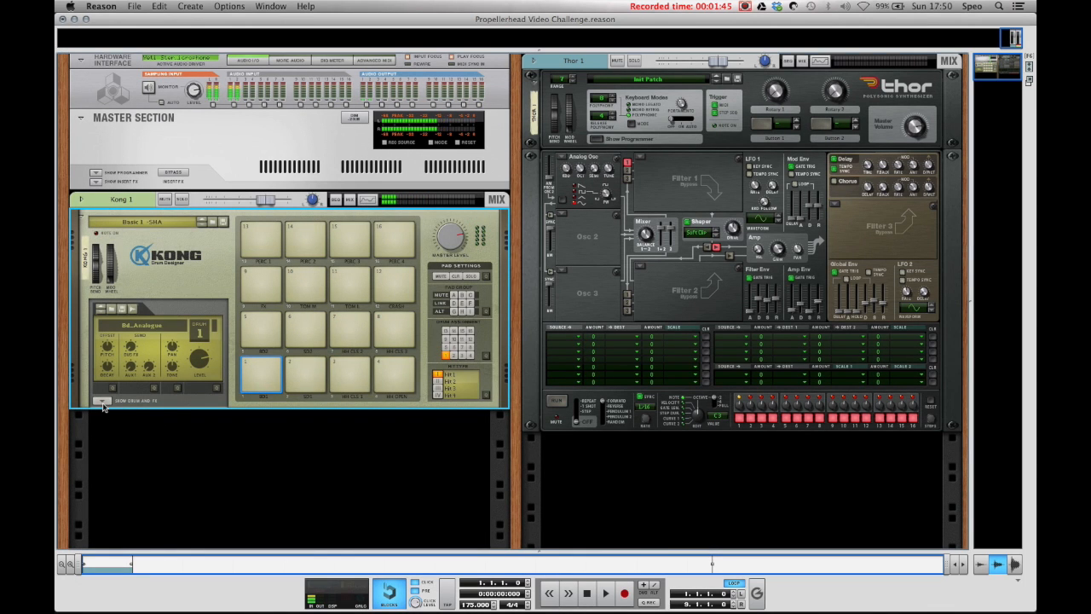
# Step: Show Kong's drum and FX section and set the pad 1 kick's amp envelope decay to 170.5 ms
pyautogui.click(102, 401)
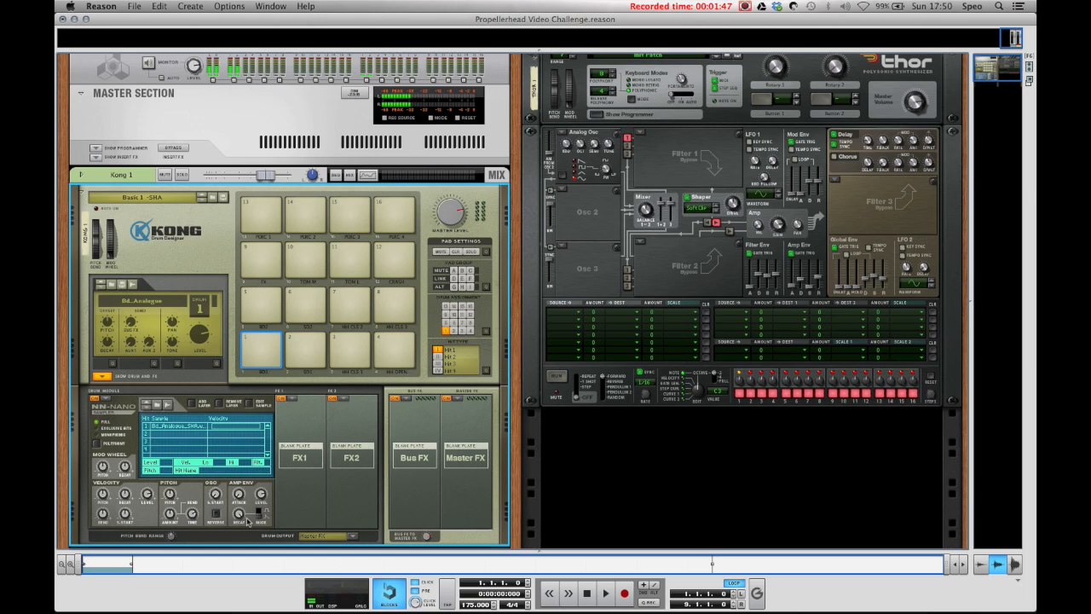
pyautogui.moveTo(239, 518); pyautogui.dragTo(239, 533)
pyautogui.moveTo(238, 517)
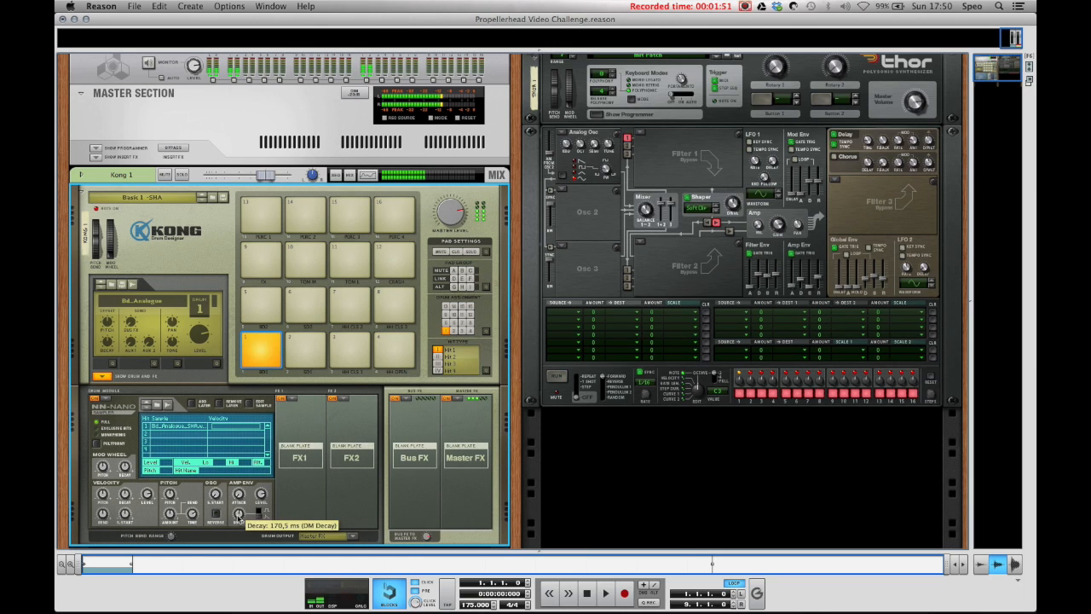
# Step: Record a kick pattern on the Kong track from bar 1 and quantize the clip
pyautogui.press('F7')
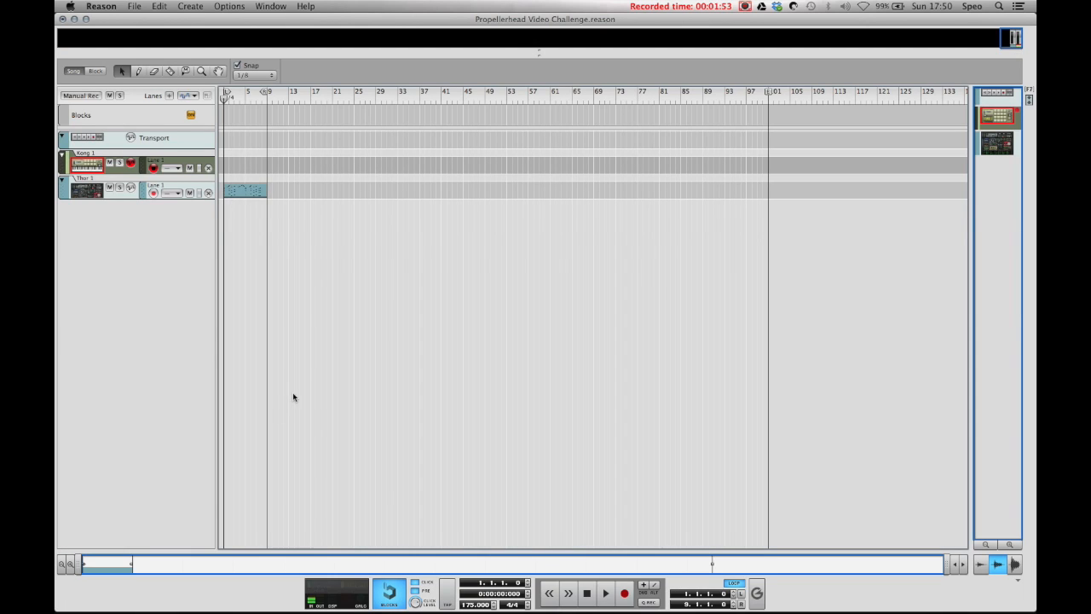
pyautogui.press('super+Return')
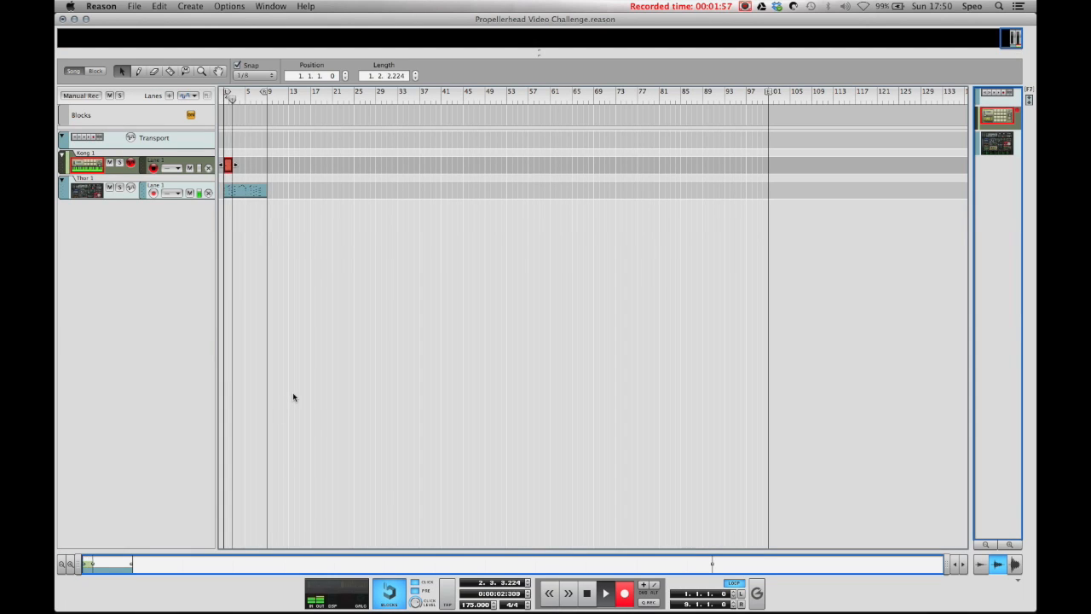
pyautogui.press('space')
pyautogui.rightClick(230, 166)
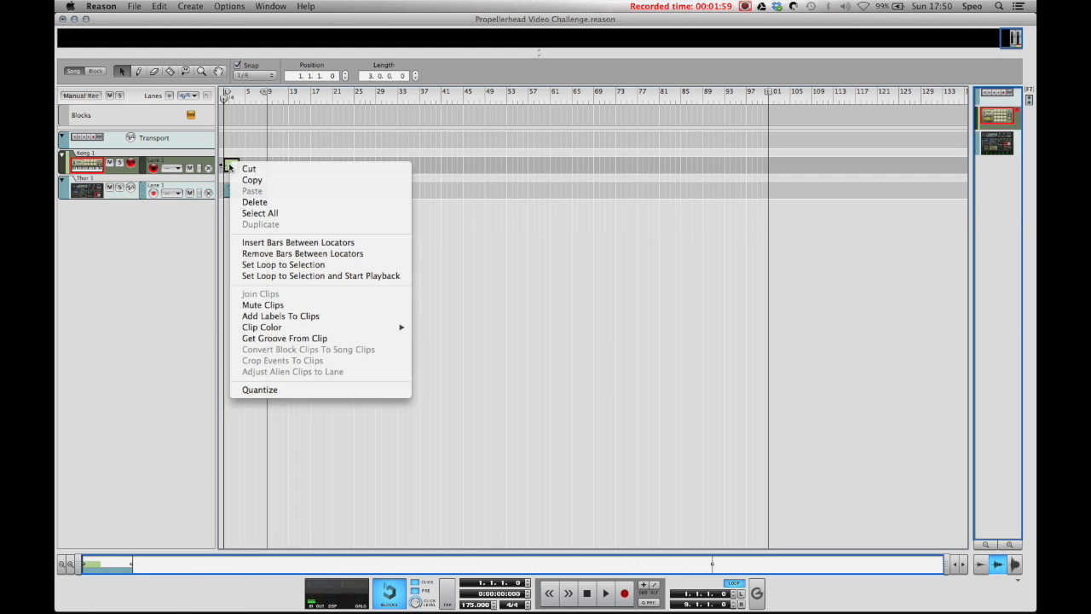
pyautogui.click(283, 394)
# Step: Repeat the kick clip along the Kong track, split the last copy at bar 9 and delete the excess
pyautogui.moveTo(944, 568); pyautogui.dragTo(158, 499)
pyautogui.moveTo(314, 166); pyautogui.dragTo(647, 171)
pyautogui.press('r')
pyautogui.click(671, 164)
pyautogui.press('q')
pyautogui.click(704, 165)
pyautogui.press('Delete')
# Step: Create a Dr. Octo Rex below Thor with the Drum N Bass loop Drb19_Skatelite_170_eLAB.rx2 from the factory sound bank
pyautogui.press('F6')
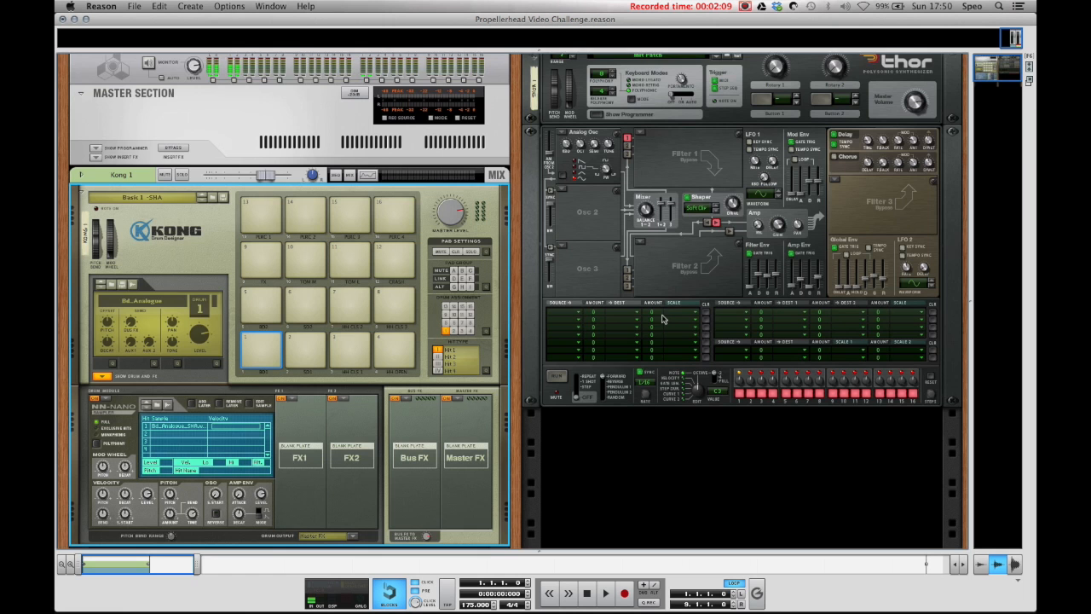
pyautogui.scroll(-3, 663, 431)
pyautogui.rightClick(645, 397)
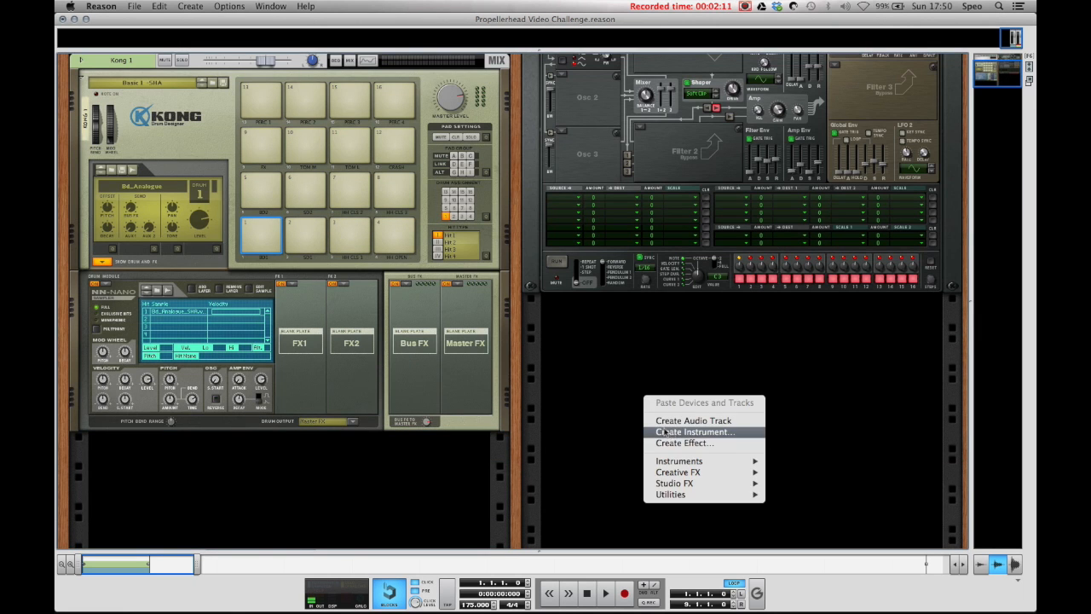
pyautogui.click(663, 432)
pyautogui.click(361, 198)
pyautogui.click(341, 235)
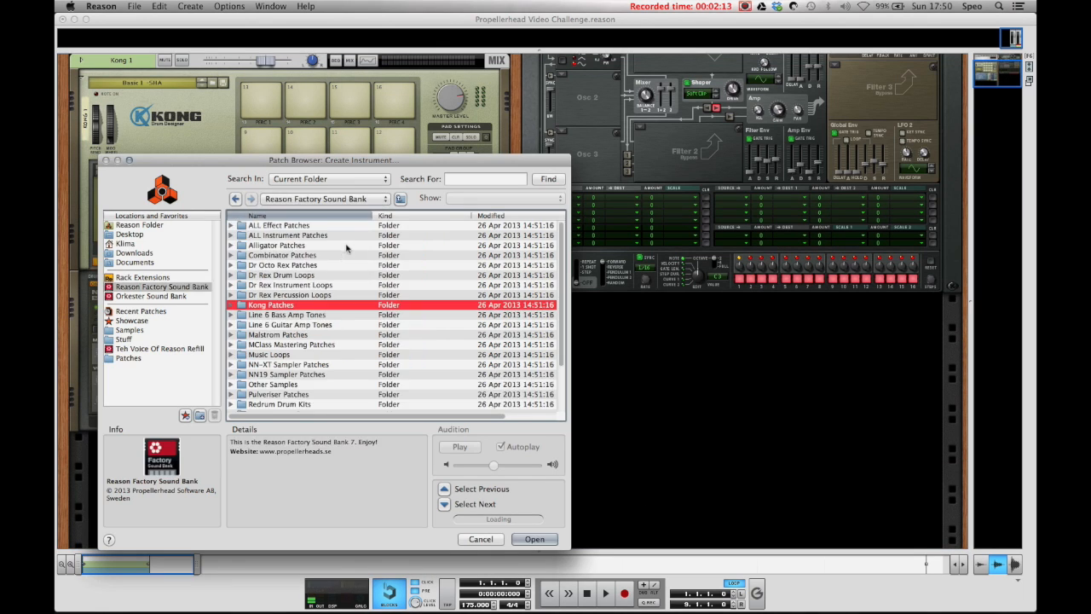
pyautogui.doubleClick(299, 275)
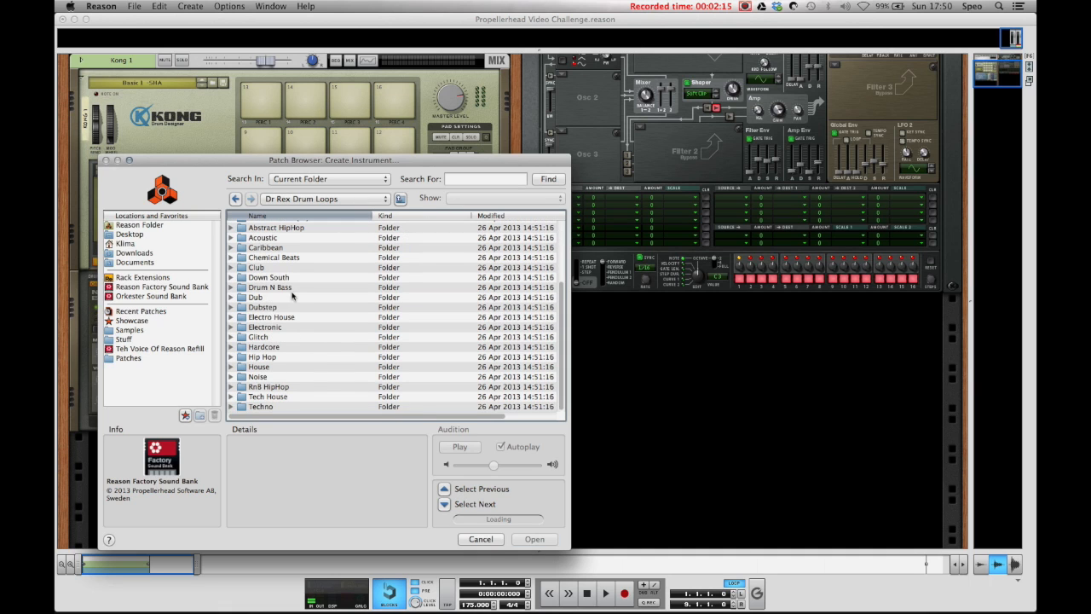
pyautogui.doubleClick(278, 288)
pyautogui.scroll(-5, 290, 294)
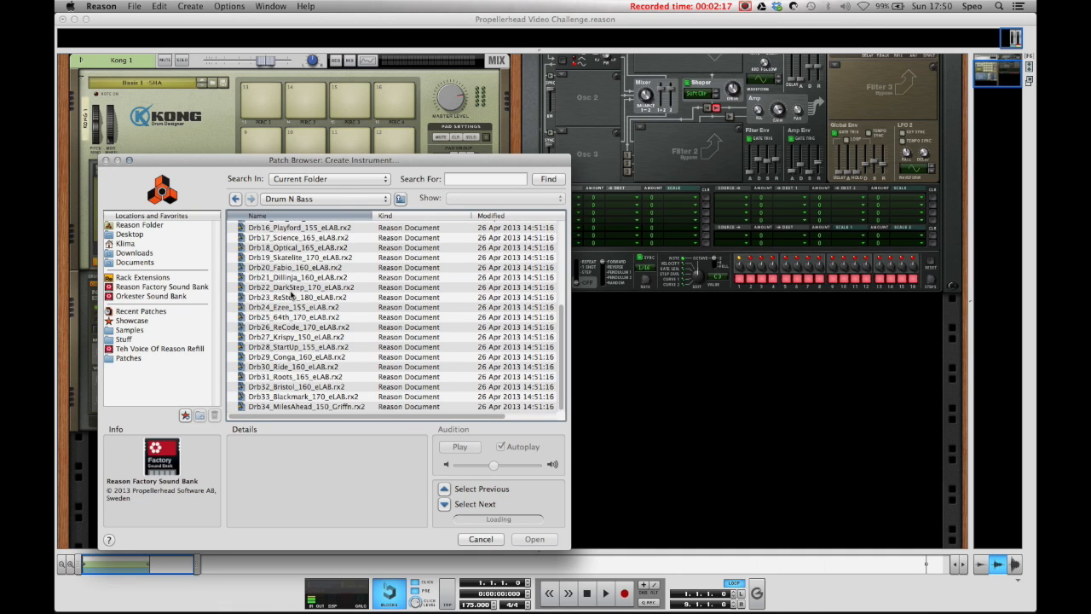
pyautogui.doubleClick(284, 259)
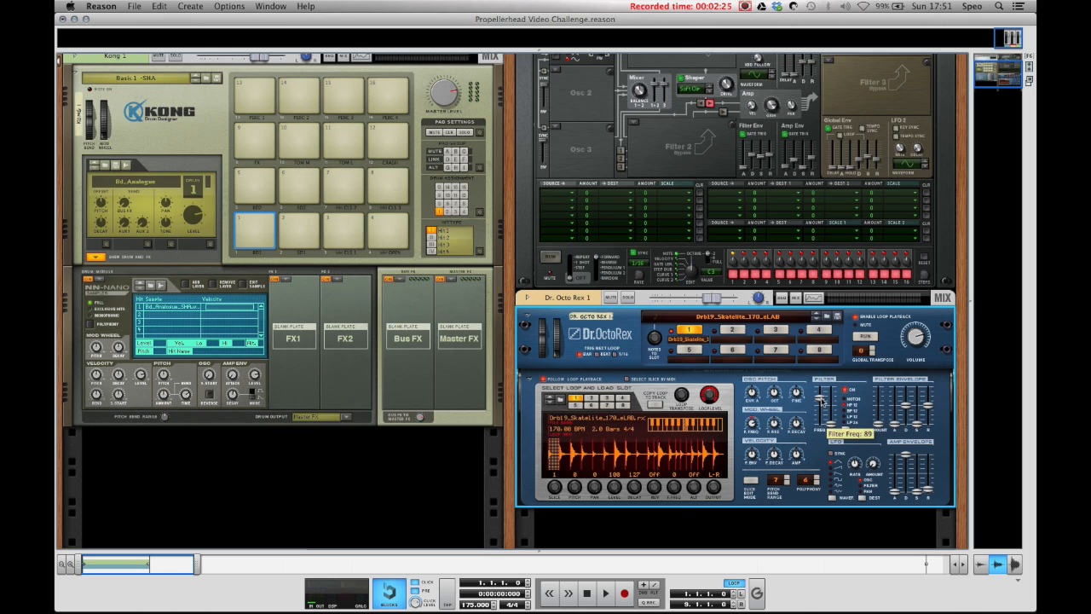
# Step: Add a pattern select lane to the Dr. Octo Rex track, delete its note lane and draw a pattern 1 clip from bar 1 to 9
pyautogui.press('F7')
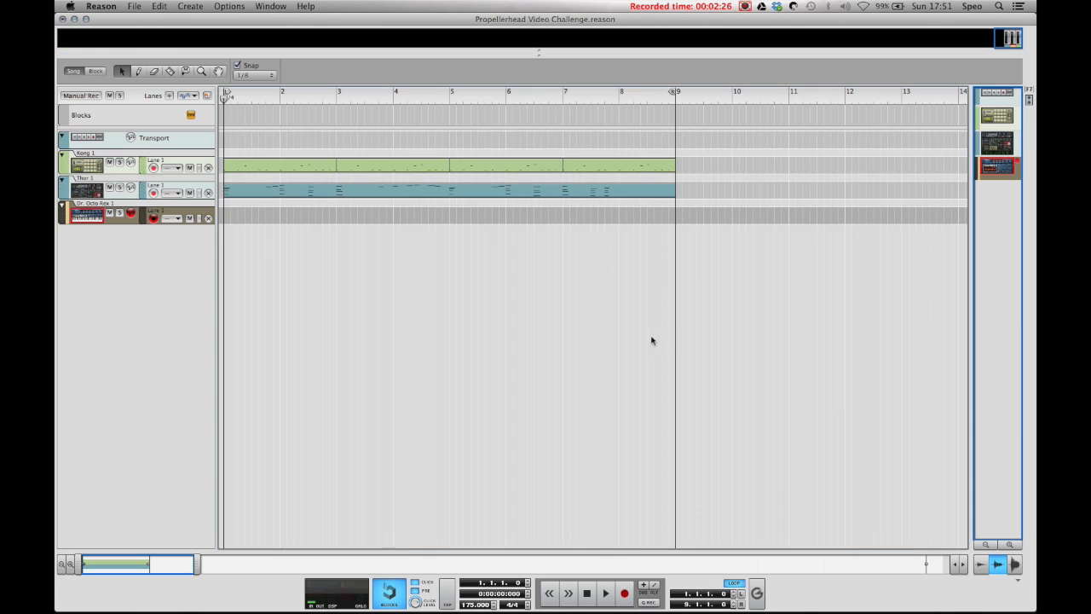
pyautogui.click(207, 95)
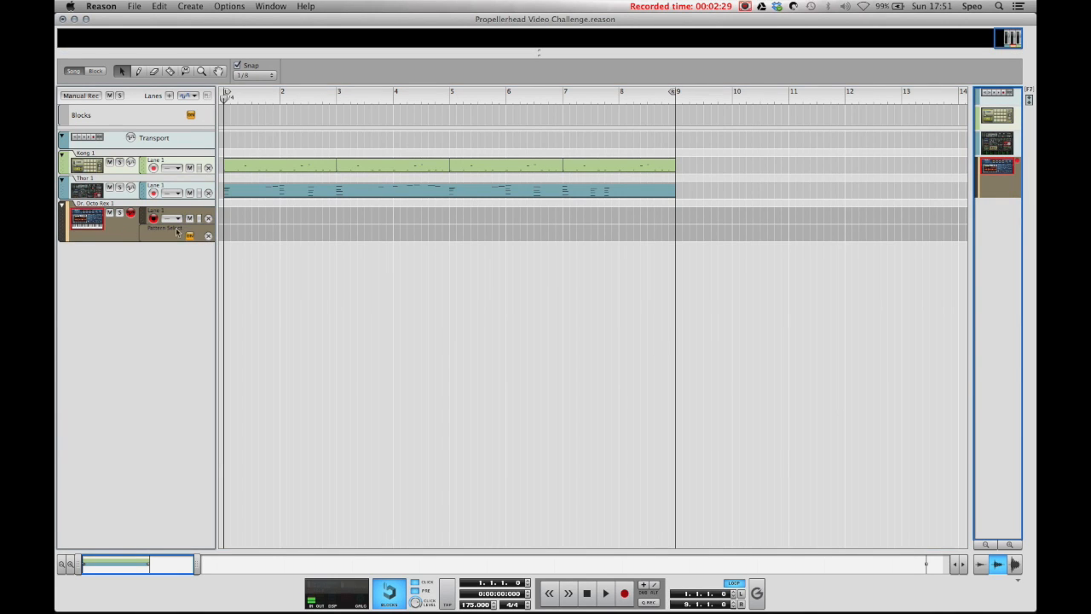
pyautogui.click(208, 219)
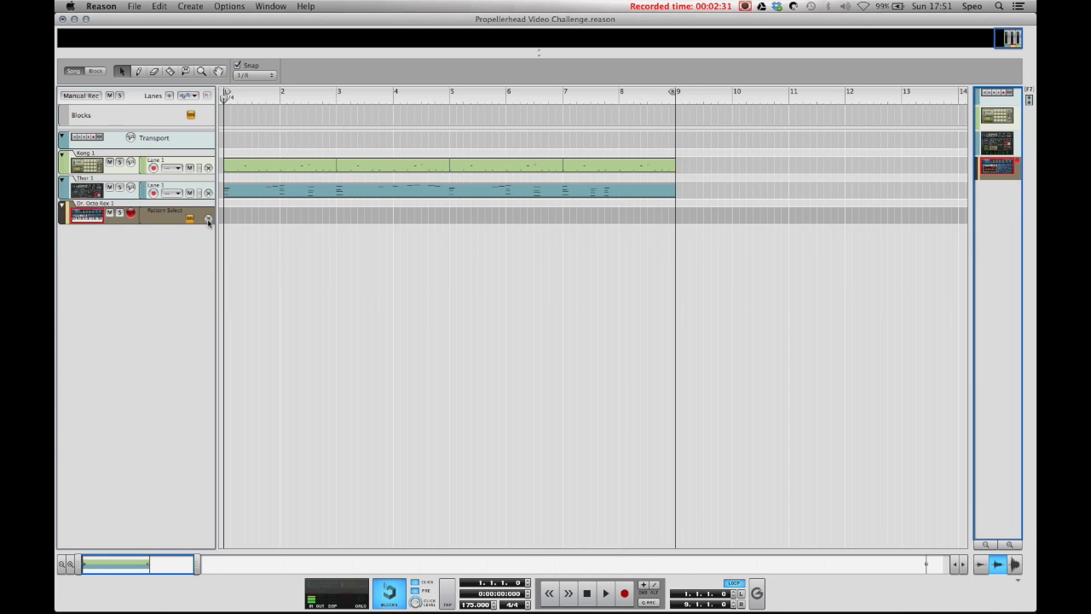
pyautogui.moveTo(226, 213); pyautogui.dragTo(675, 215)
# Step: Play the loop while setting Dr. Octo Rex's master level to 84, and return the playhead to the song start
pyautogui.press('space')
pyautogui.press('F6')
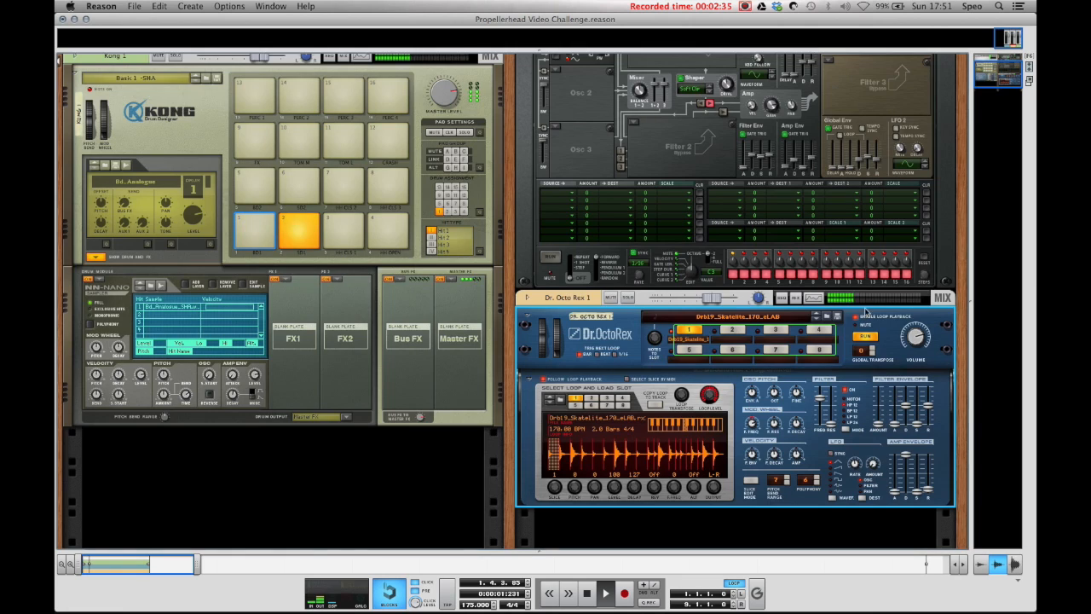
pyautogui.moveTo(916, 339); pyautogui.dragTo(915, 340)
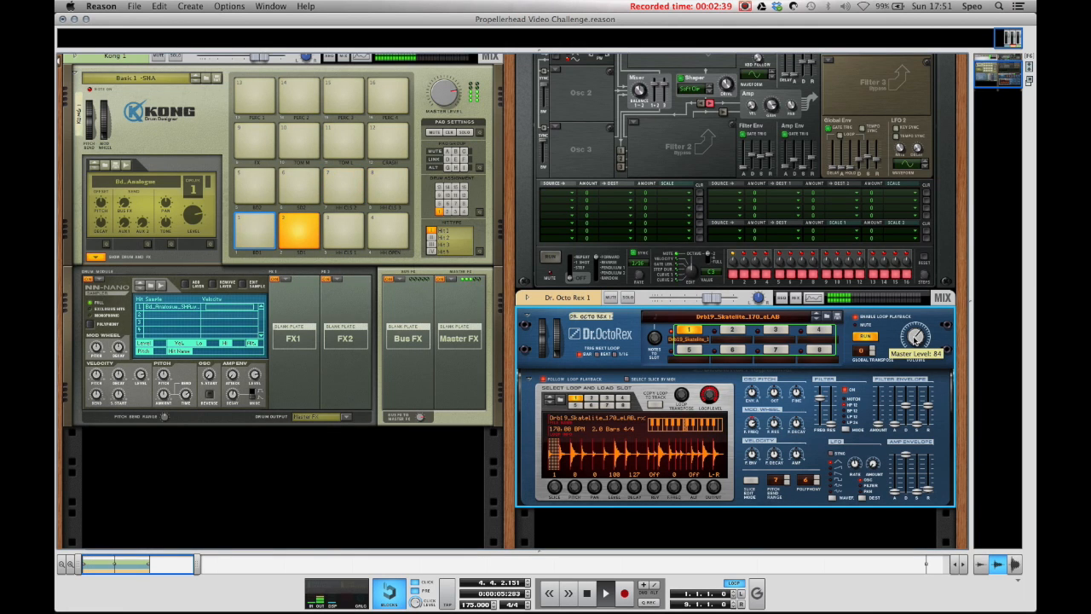
pyautogui.press('space')
pyautogui.press('F7')
pyautogui.hotkey('shift', 'Return')
pyautogui.click(348, 325)
# Step: Create a Thor synthesizer below Kong, adjust its low pass filter frequency and set its amp envelope release to 4.73 s
pyautogui.press('F6')
pyautogui.scroll(-3, 383, 480)
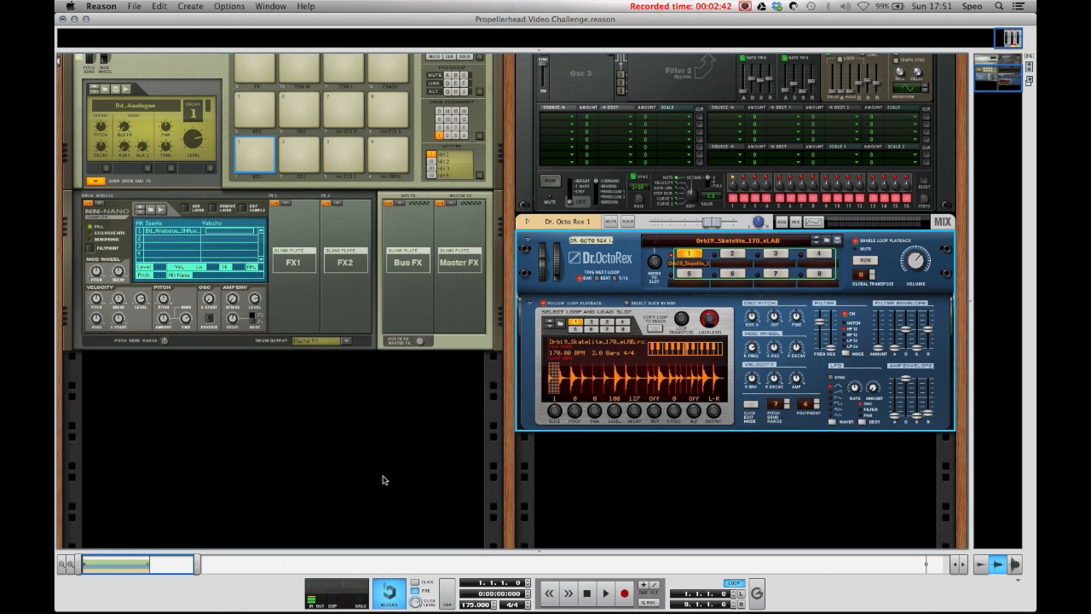
pyautogui.rightClick(307, 419)
pyautogui.moveTo(351, 479)
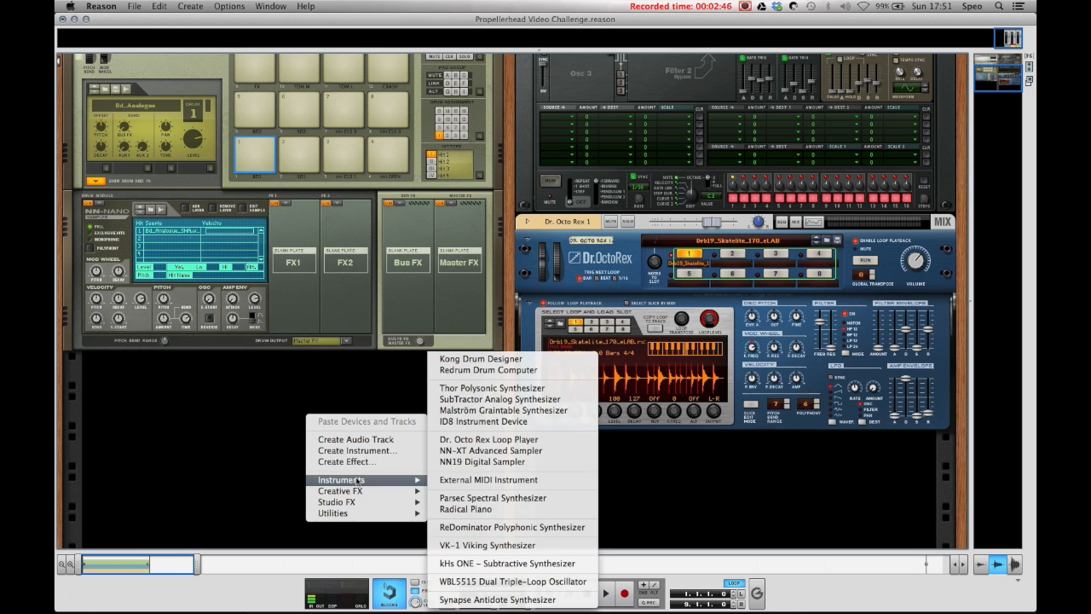
pyautogui.click(464, 388)
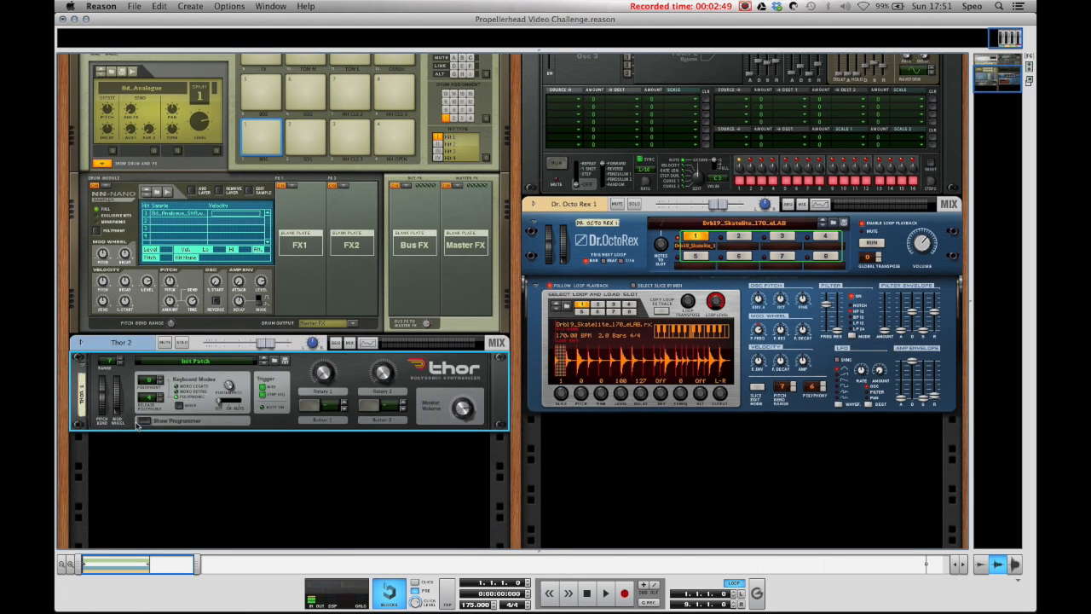
pyautogui.click(141, 421)
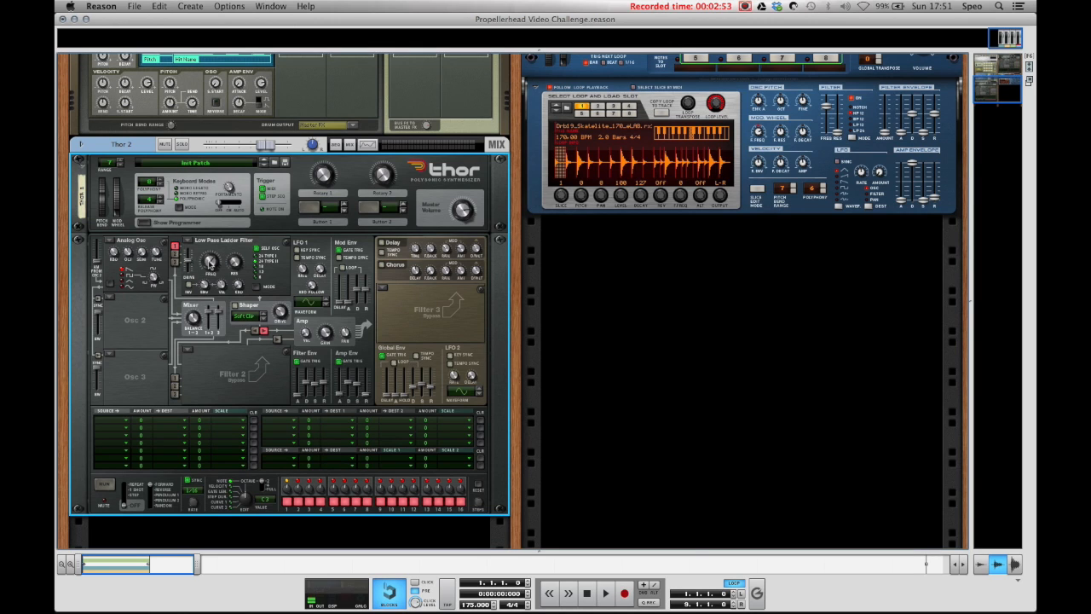
pyautogui.moveTo(213, 281); pyautogui.dragTo(214, 264)
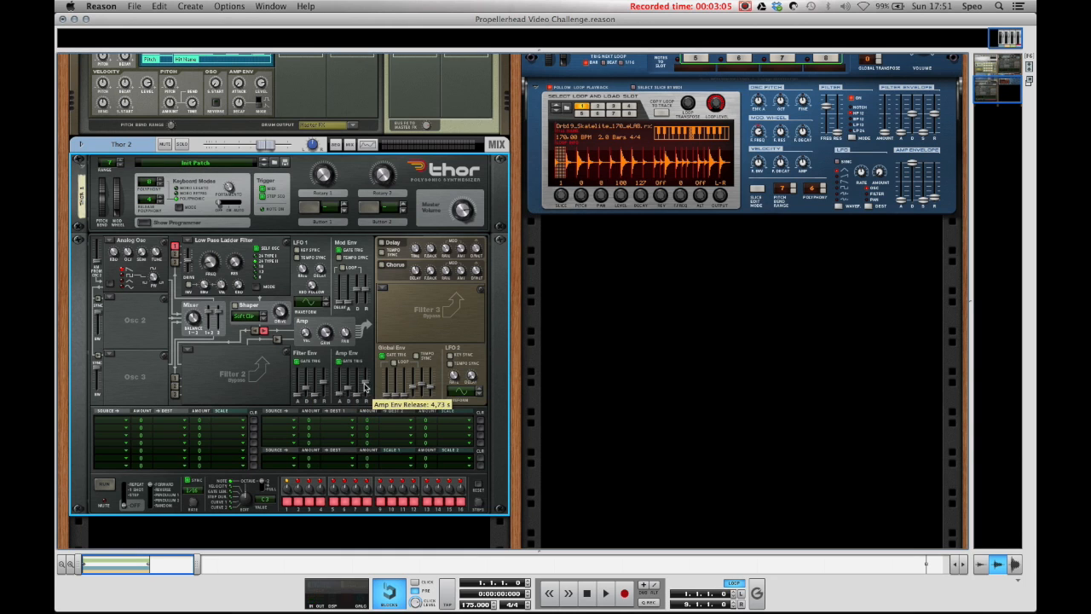
# Step: Add an RV7000 Advanced Reverb to the Thor below Kong and load a reverb patch into it
pyautogui.rightClick(230, 385)
pyautogui.moveTo(262, 369)
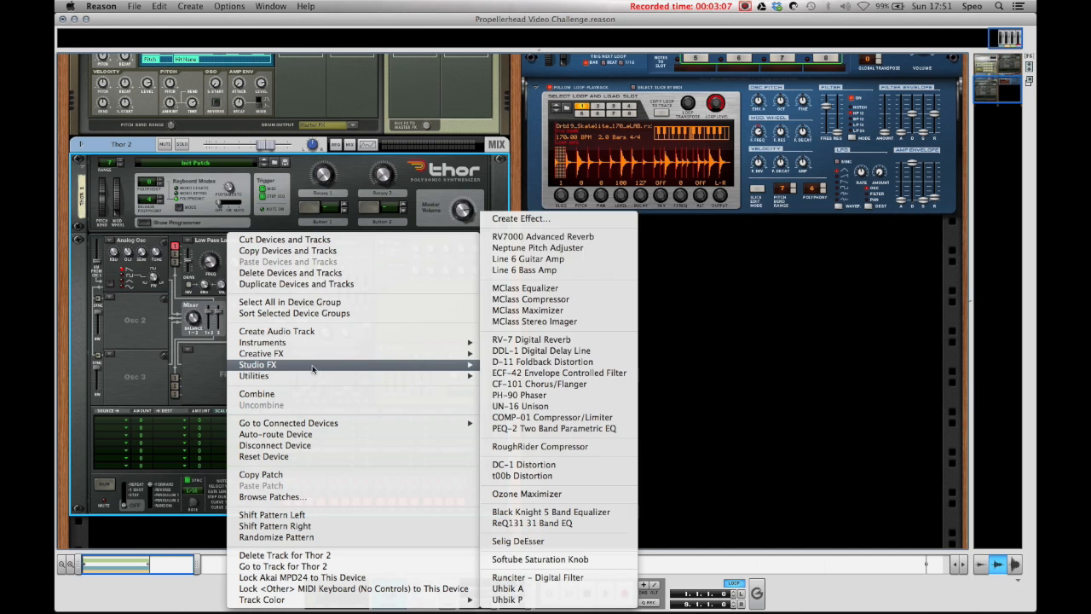
pyautogui.click(542, 236)
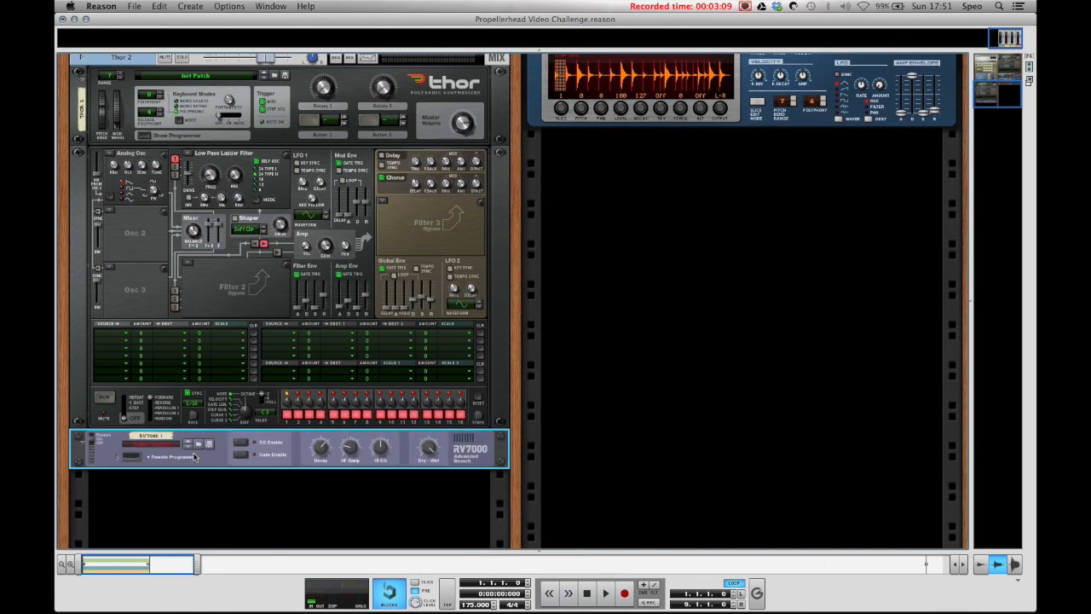
pyautogui.click(198, 443)
pyautogui.scroll(-1, 505, 367)
pyautogui.doubleClick(501, 367)
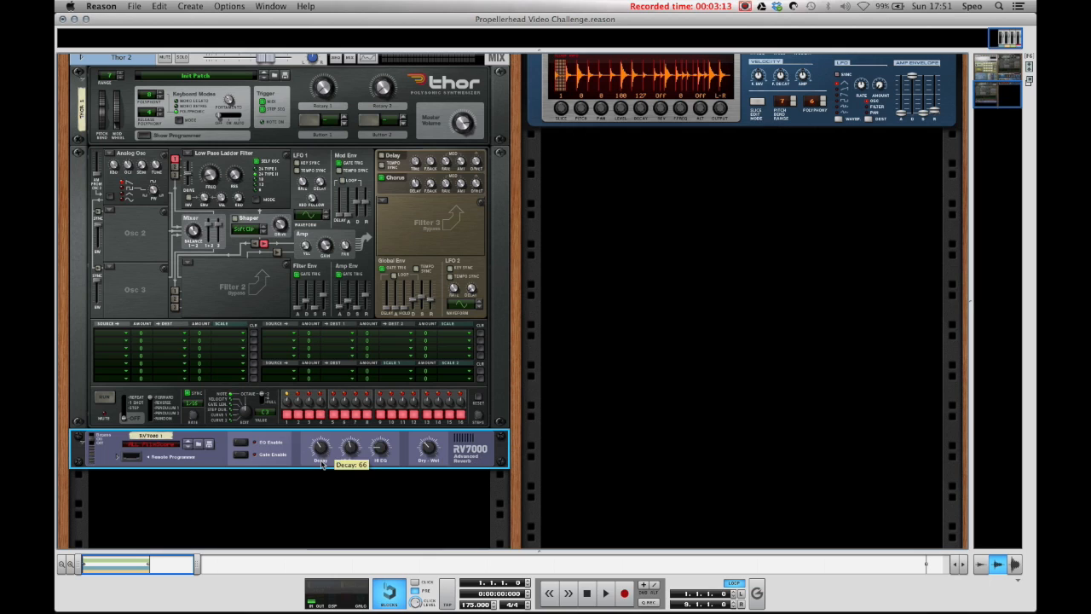
# Step: Record a melody on the Thor 2 track from bar 1 and quantize the clip
pyautogui.press('F7')
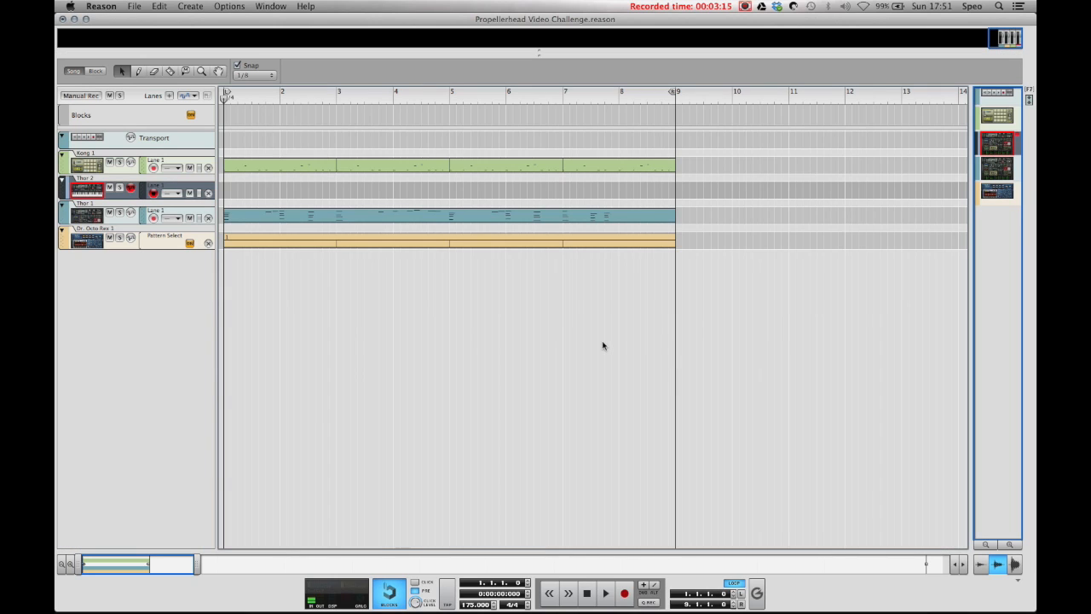
pyautogui.press('super+Return')
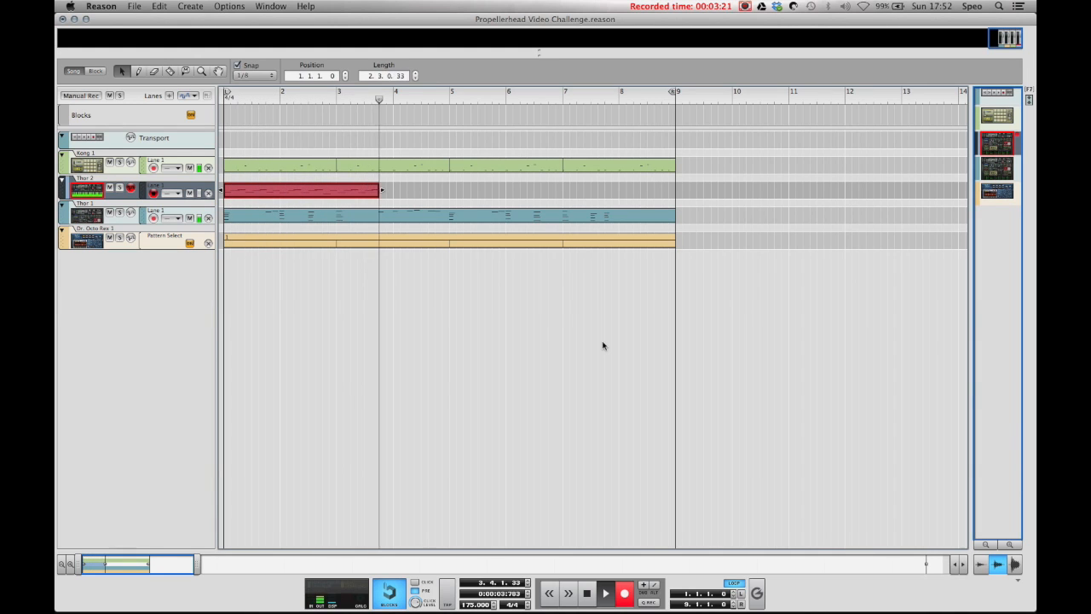
pyautogui.press('space')
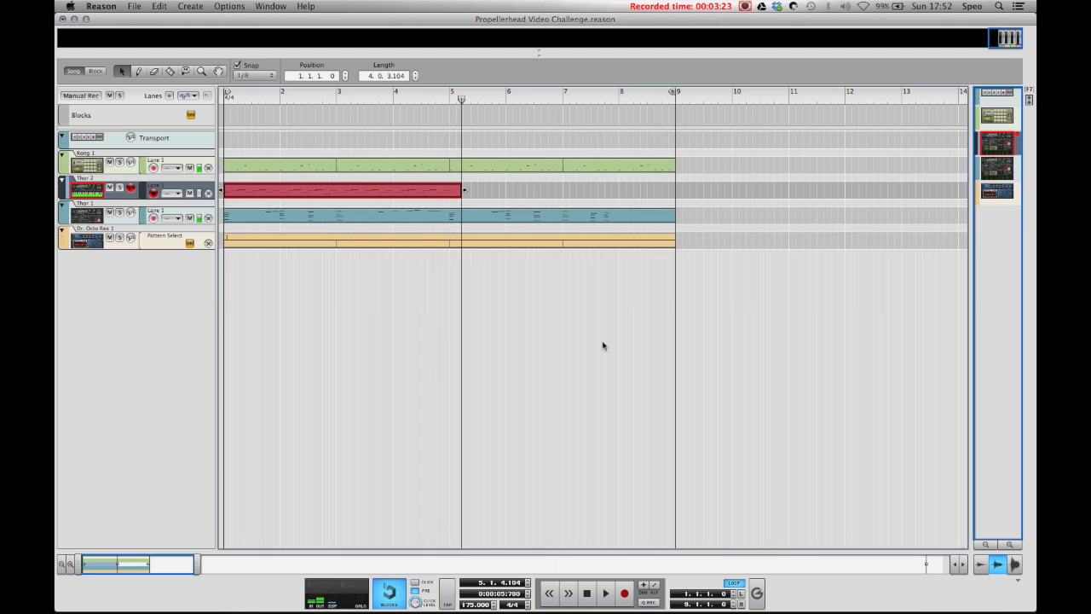
pyautogui.hotkey('shift', 'Return')
pyautogui.rightClick(379, 191)
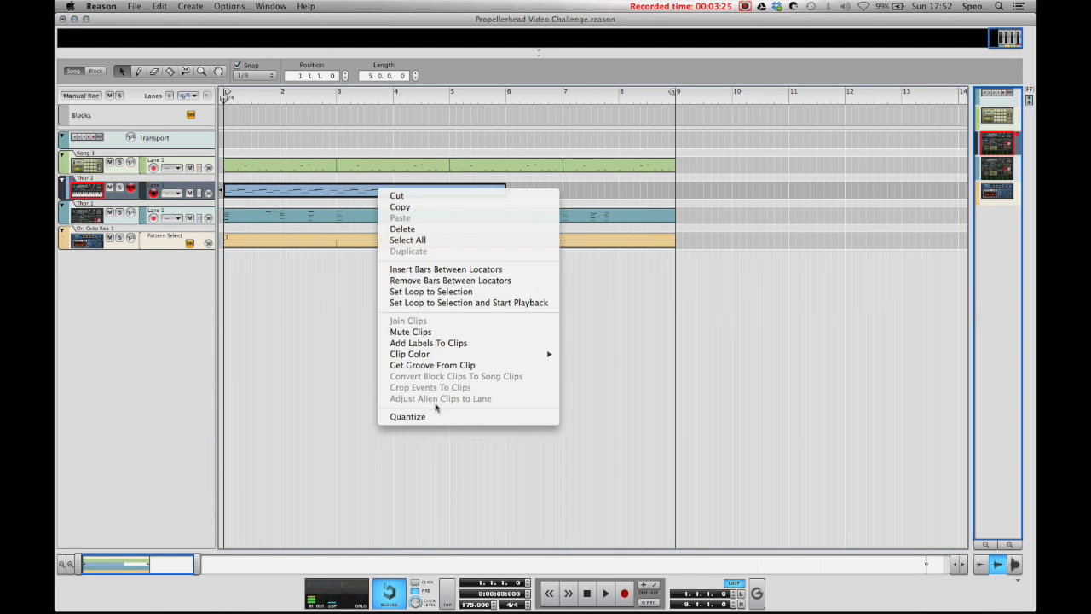
pyautogui.click(407, 416)
# Step: Copy the Thor 2 clip to bar 5 and place the playhead at 7.3
pyautogui.moveTo(350, 192); pyautogui.dragTo(575, 202)
pyautogui.click(594, 352)
pyautogui.click(597, 100)
pyautogui.moveTo(596, 99); pyautogui.dragTo(591, 100)
# Step: Alter the copied Thor 2 clip's notes from 7.3 onward, raising the low G3 notes to A3, and play back the change
pyautogui.doubleClick(598, 188)
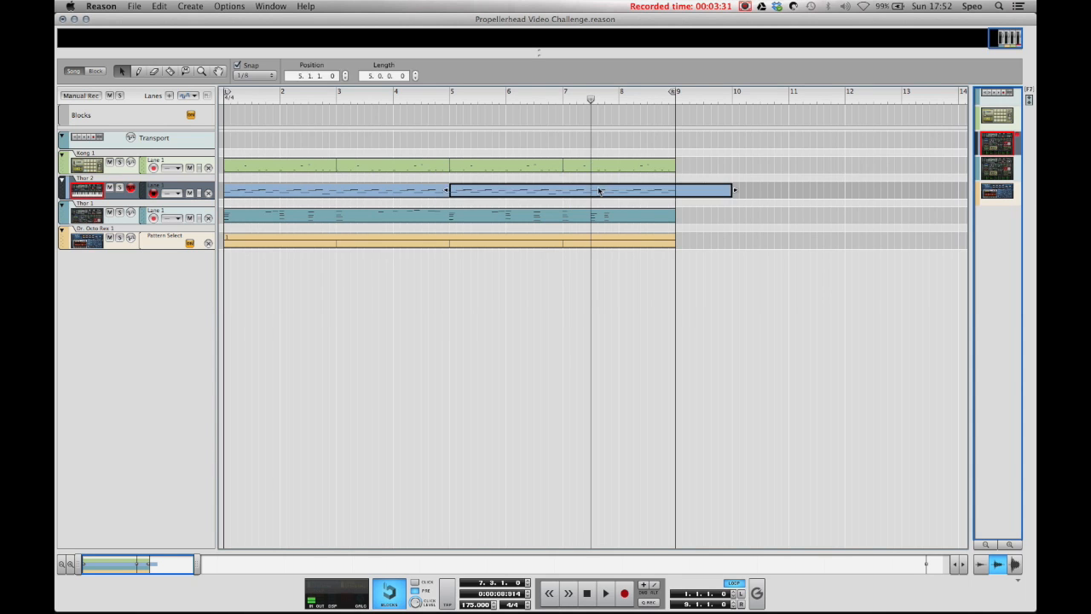
pyautogui.click(620, 232)
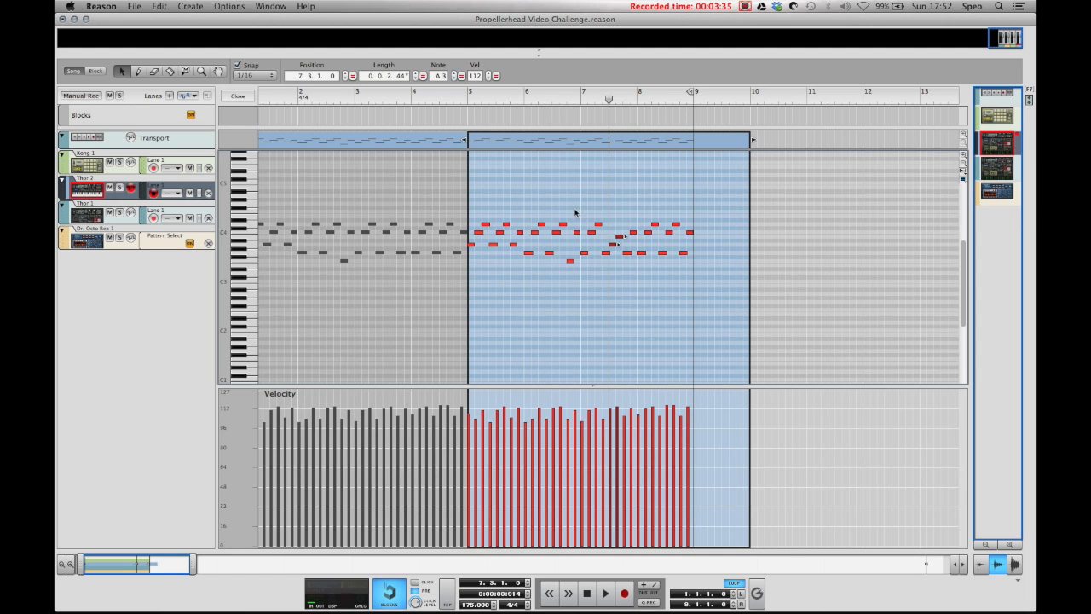
pyautogui.click(631, 252)
pyautogui.click(453, 72)
pyautogui.click(635, 337)
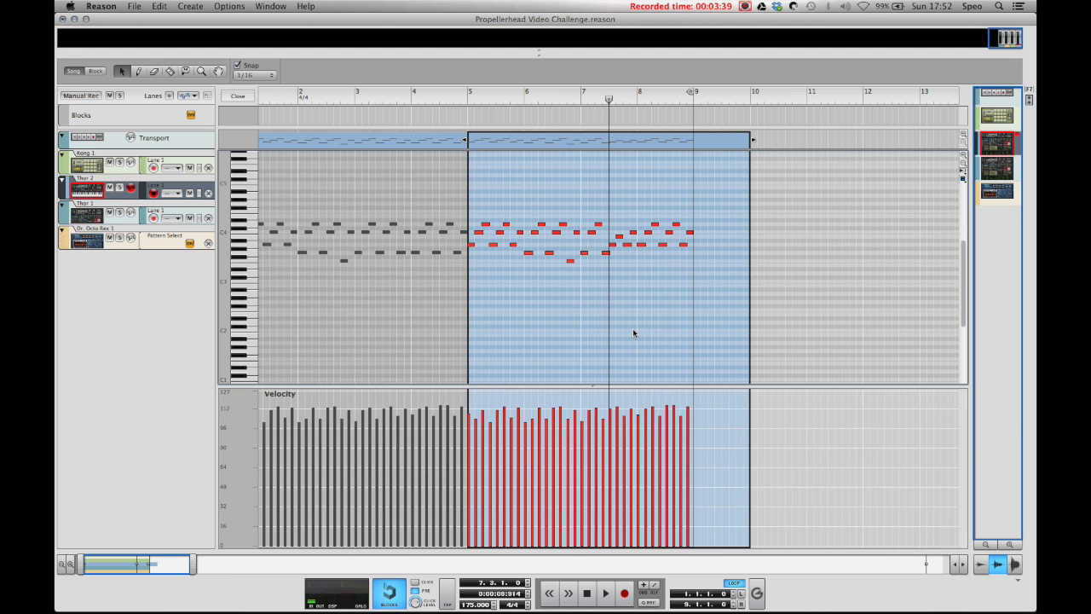
pyautogui.press('space')
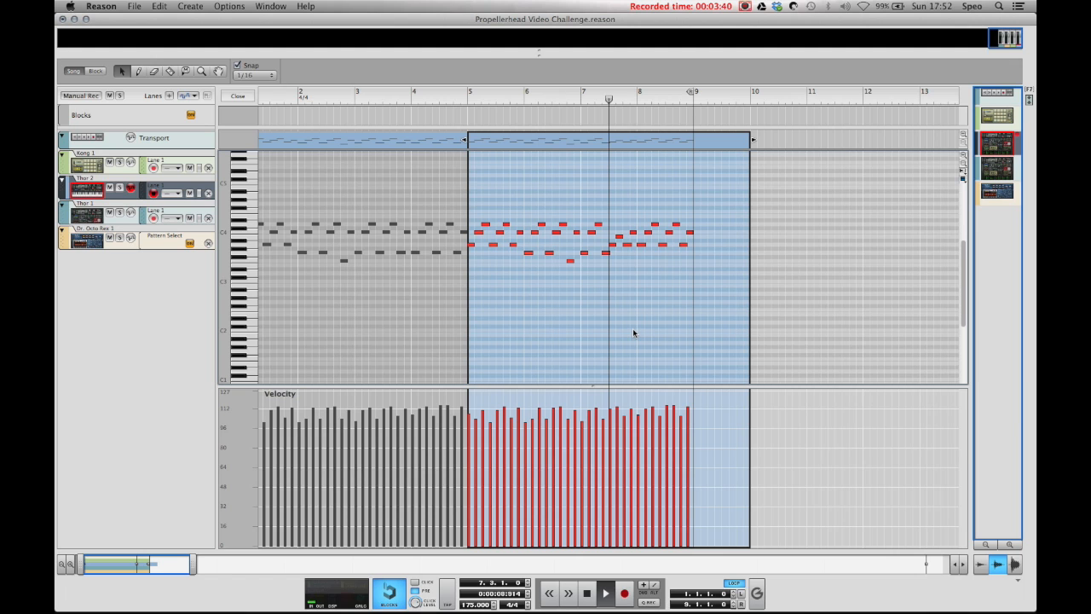
pyautogui.click(238, 98)
pyautogui.hotkey('shift', 'Return')
pyautogui.click(446, 365)
# Step: Create a Thor synthesizer below Dr. Octo Rex
pyautogui.press('F6')
pyautogui.scroll(-1, 585, 382)
pyautogui.scroll(1, 592, 371)
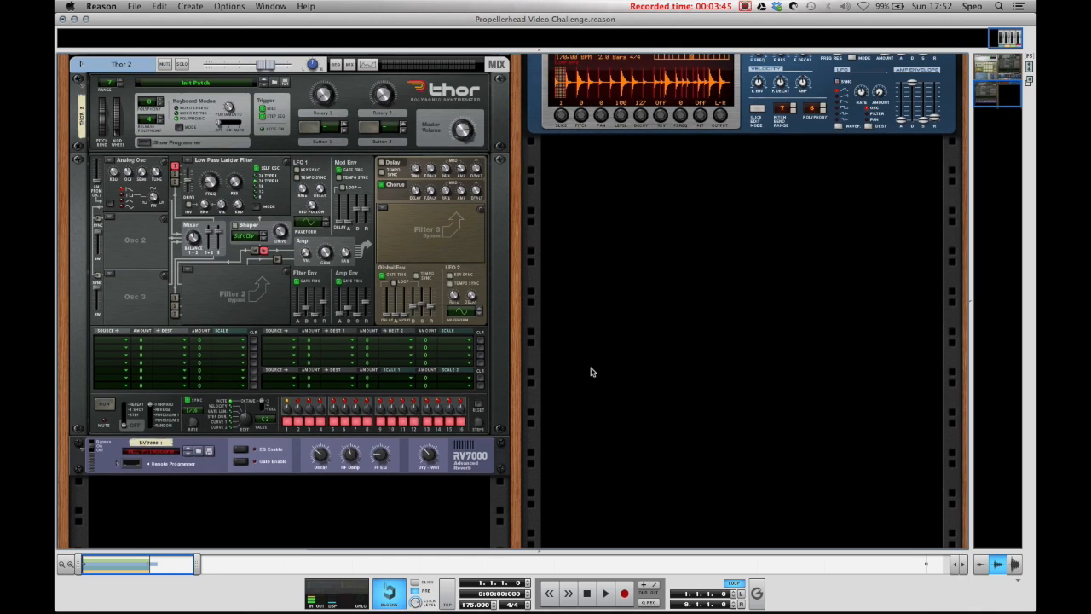
pyautogui.rightClick(622, 290)
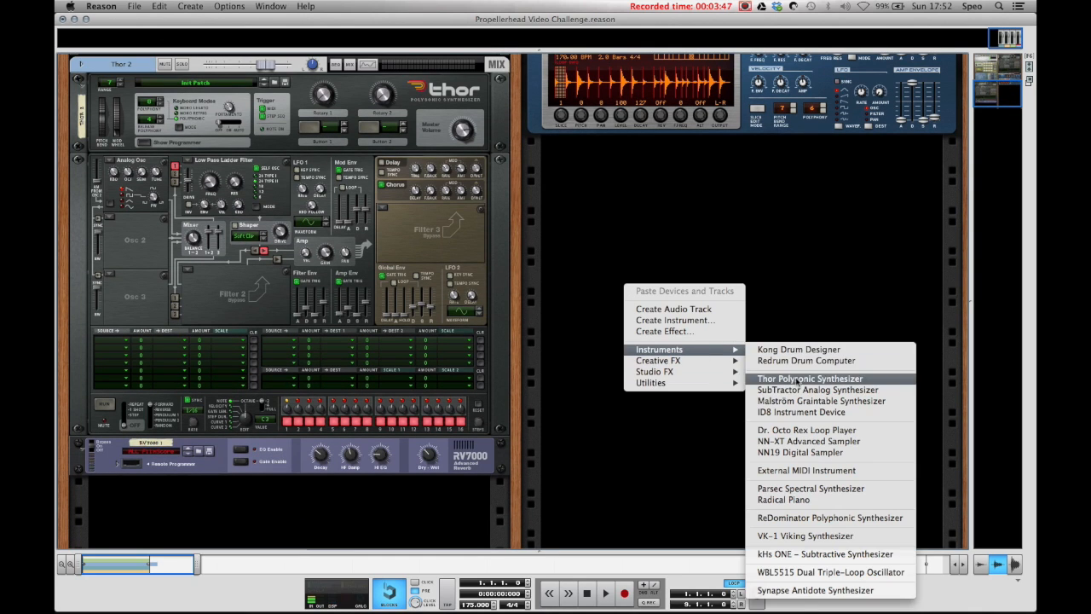
pyautogui.press('Escape')
# Step: Give Thor 3 a Noise oscillator routed into a State Variable Filter with its frequency at 39.4 Hz
pyautogui.click(573, 241)
pyautogui.click(575, 293)
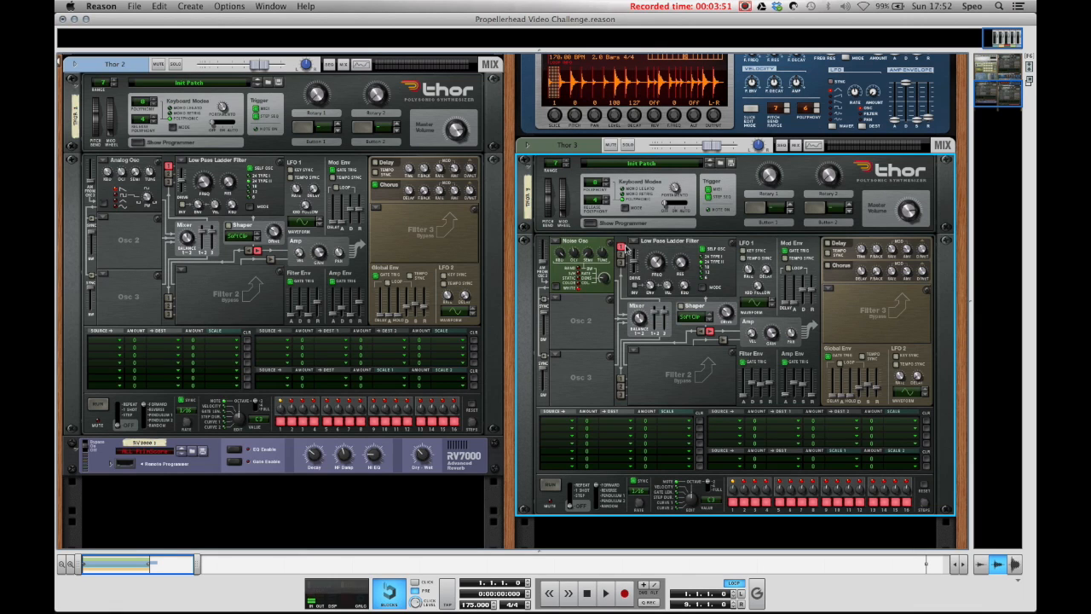
pyautogui.click(623, 248)
pyautogui.click(648, 254)
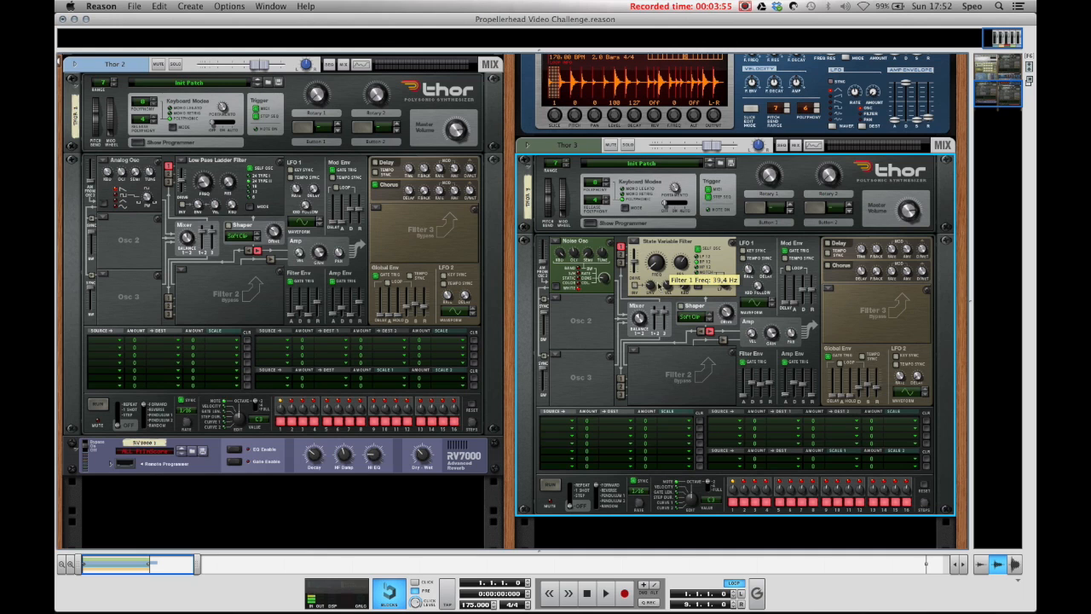
# Step: Add a Filter 1 Freq automation lane to the Thor 3 track and an RV7000 Advanced Reverb to that Thor
pyautogui.press('F7')
pyautogui.scroll(-5, 654, 263)
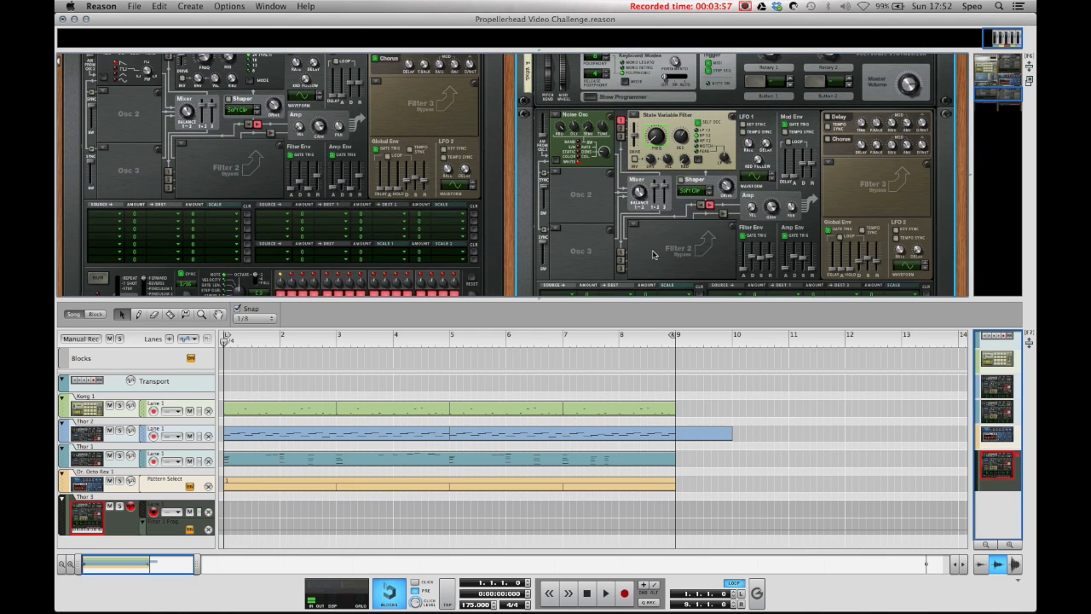
pyautogui.scroll(-1, 804, 254)
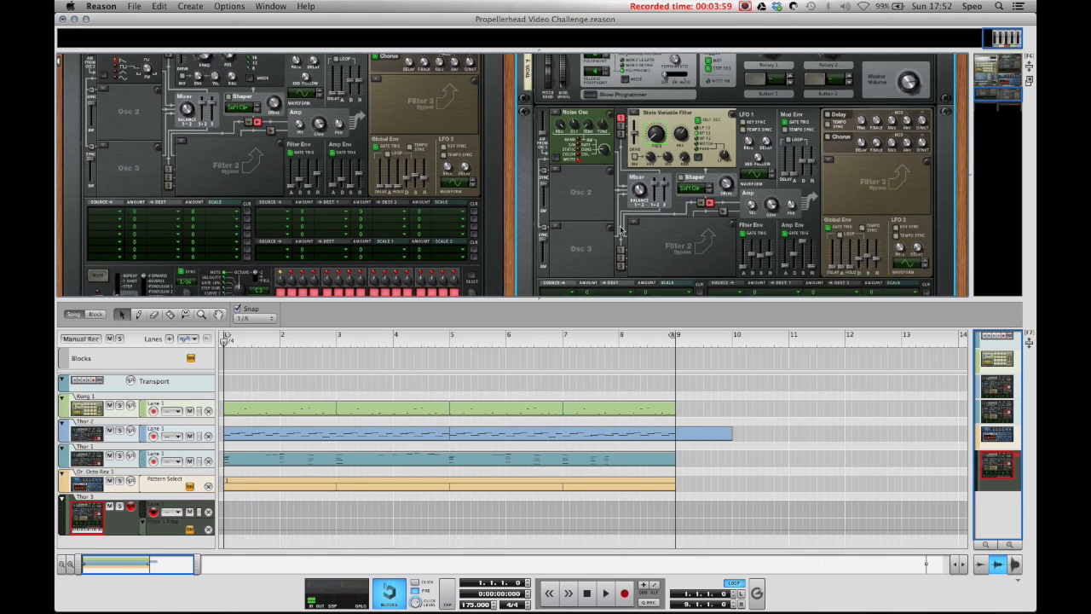
pyautogui.rightClick(591, 209)
pyautogui.moveTo(645, 339)
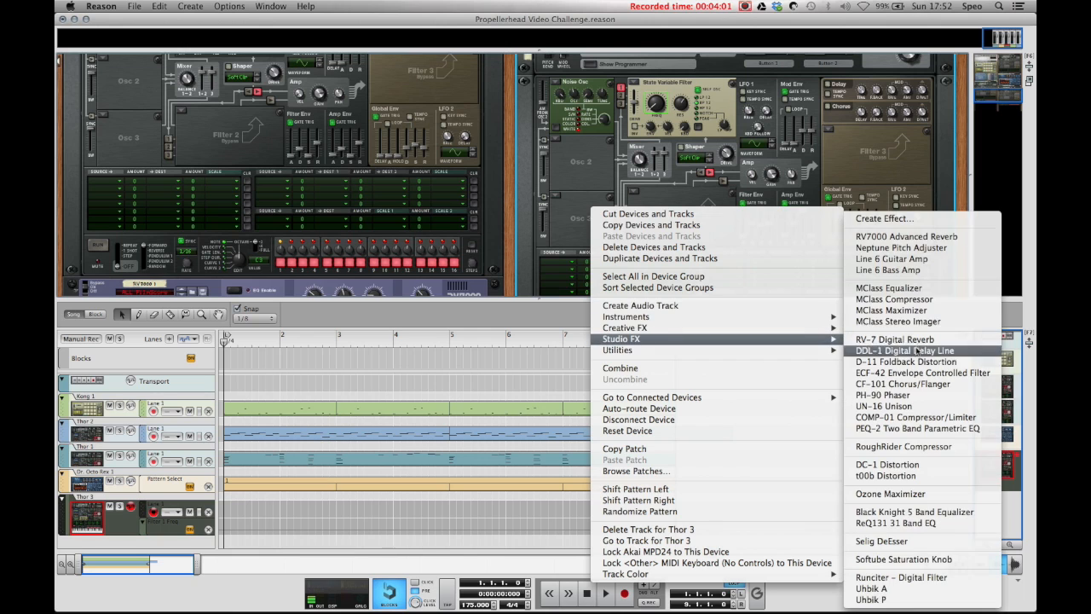
pyautogui.click(895, 234)
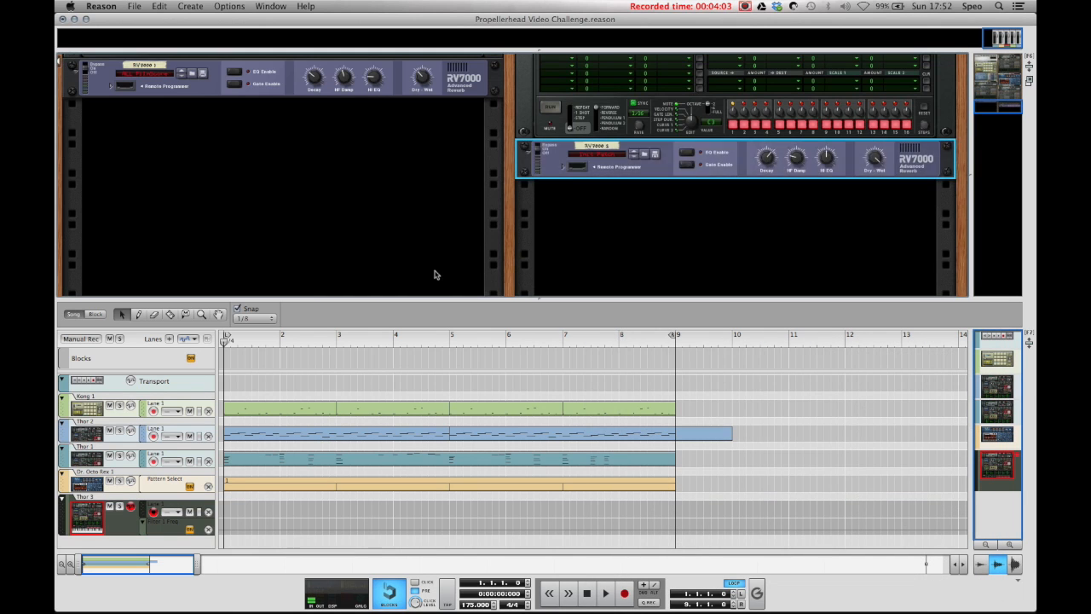
# Step: Draw a clip on the Thor 3 track from bar 1 to 9 containing one sustained G3 note
pyautogui.press('F6')
pyautogui.moveTo(228, 265)
pyautogui.mouseDown()
pyautogui.moveTo(723, 264)
pyautogui.moveTo(669, 263)
pyautogui.mouseUp()
pyautogui.doubleClick(298, 264)
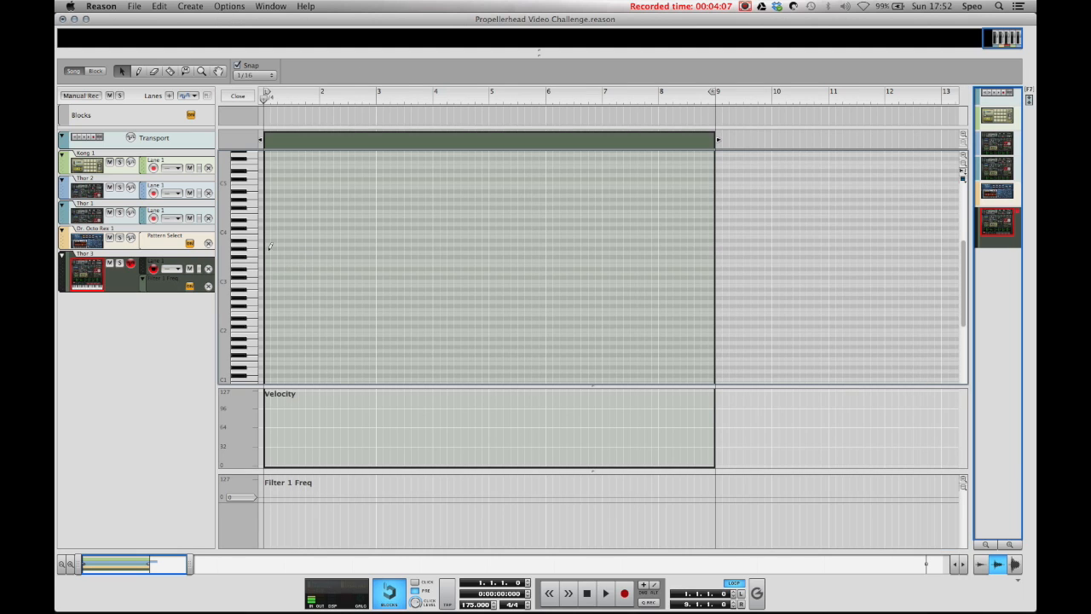
pyautogui.moveTo(267, 249); pyautogui.dragTo(689, 258)
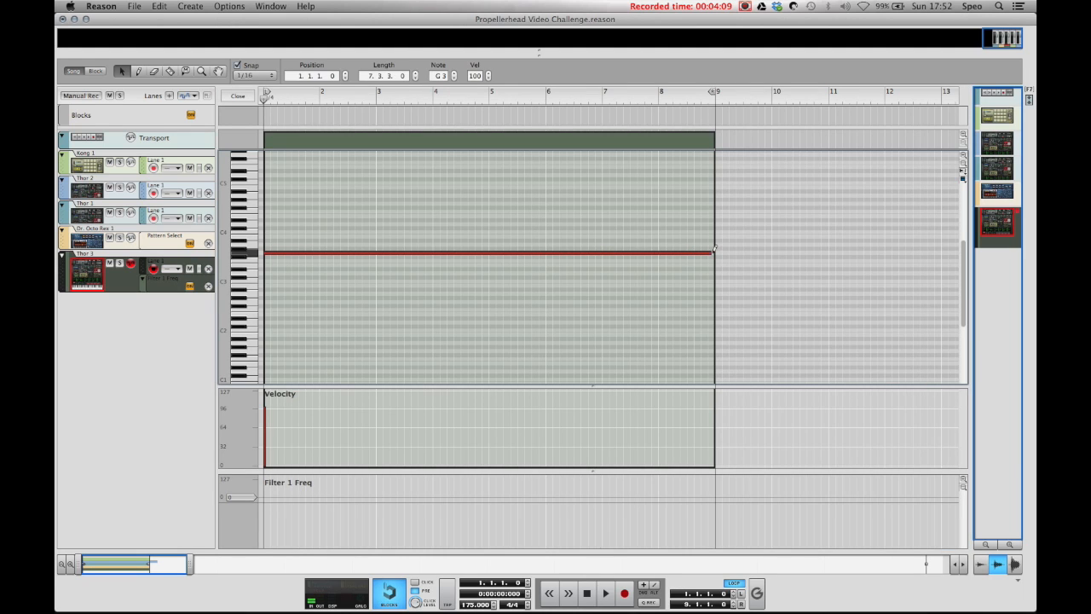
pyautogui.click(237, 95)
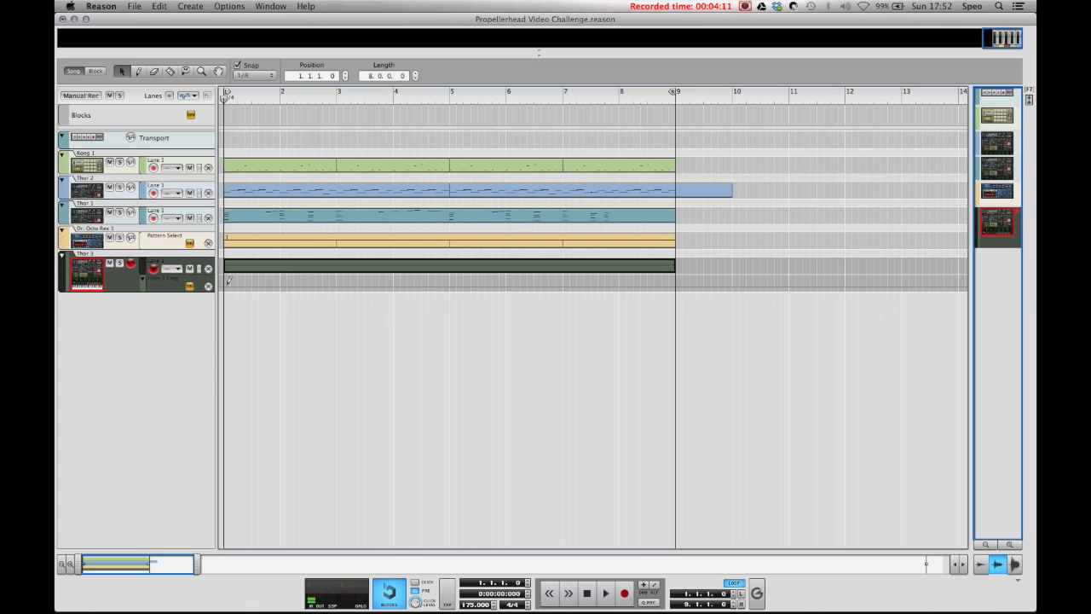
# Step: Draw a Filter 1 Freq automation clip from bar 1 to 9 with values falling from 127 at bar 1 to 14 at bar 7
pyautogui.moveTo(228, 280); pyautogui.dragTo(694, 282)
pyautogui.doubleClick(468, 287)
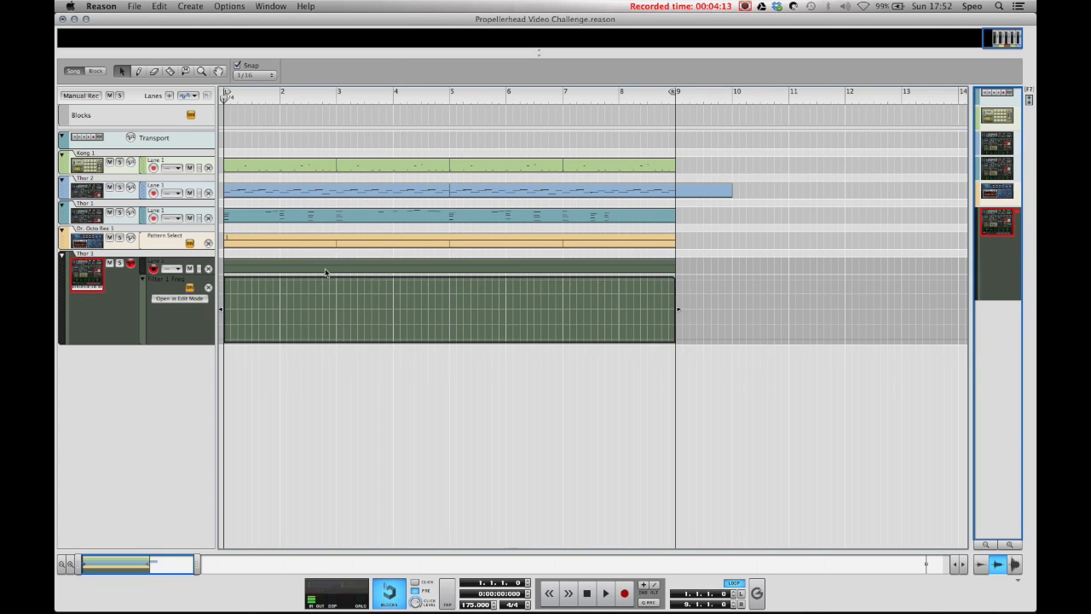
pyautogui.click(227, 277)
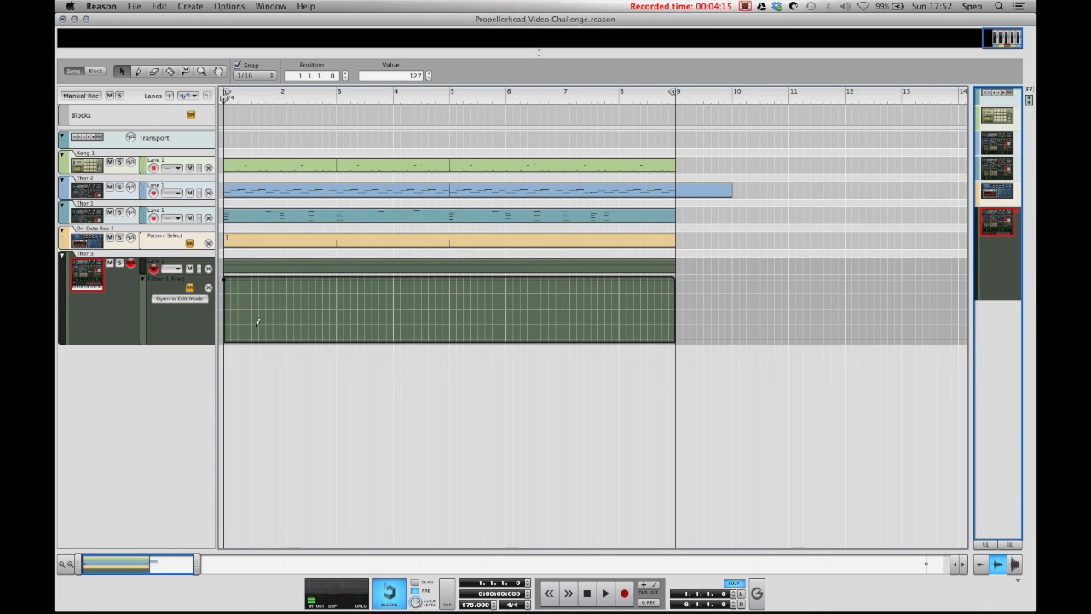
pyautogui.click(251, 309)
pyautogui.click(563, 332)
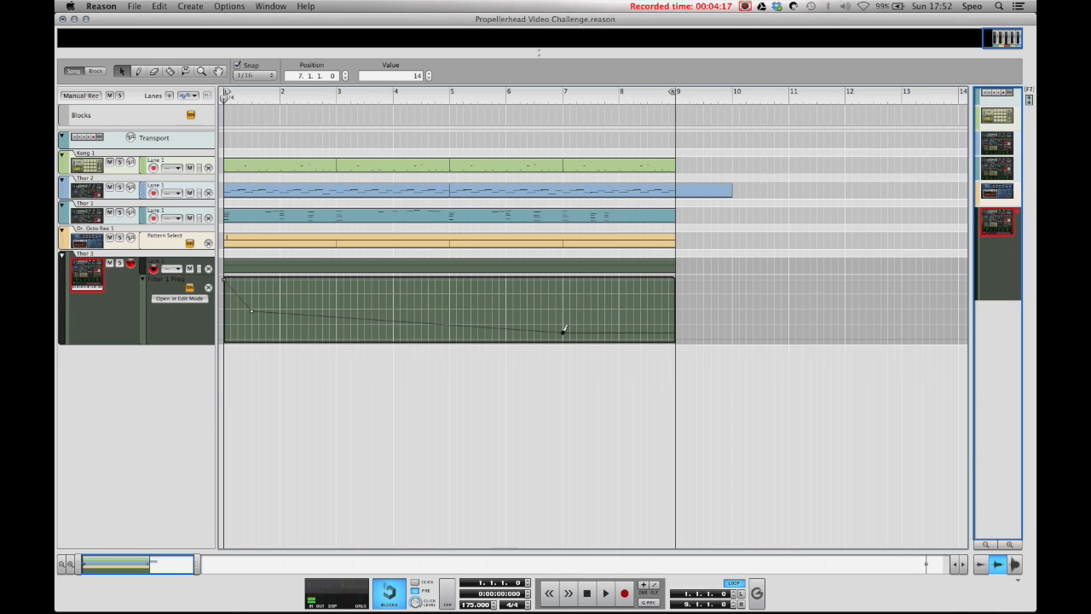
# Step: Bring the Thor 3 Filter 1 Freq automation up to 127 at bar 9 and play the loop to check the noise sweep
pyautogui.press('space')
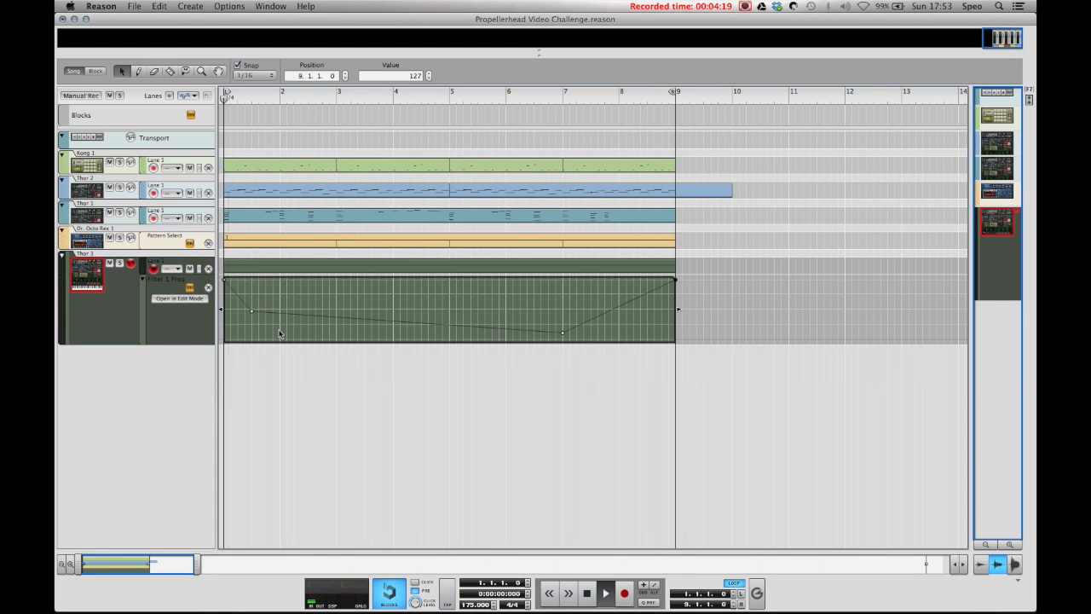
pyautogui.click(780, 166)
pyautogui.press('F5')
pyautogui.press('F6')
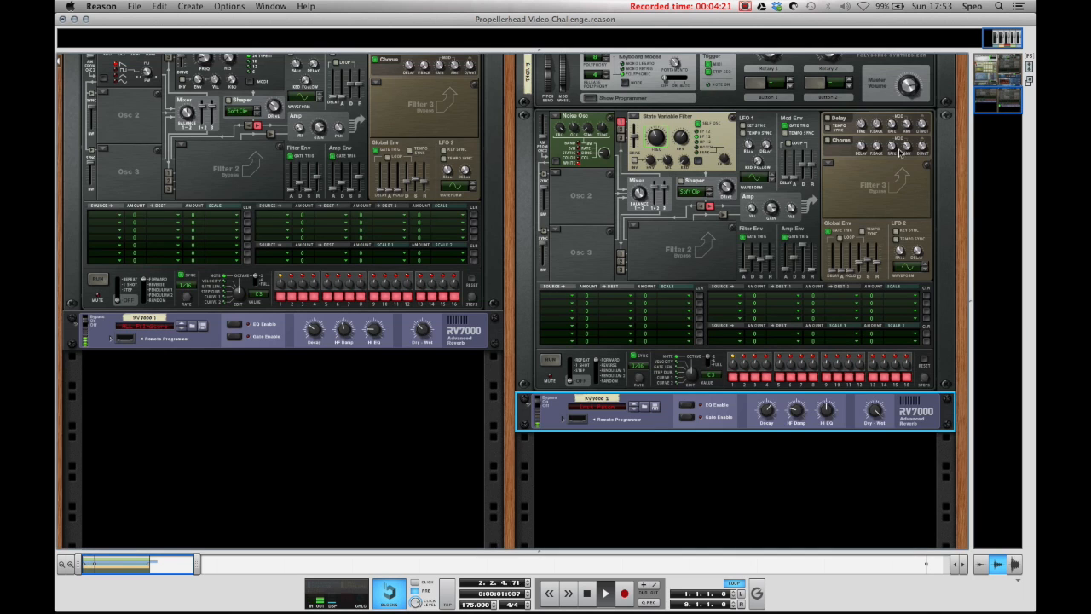
pyautogui.press('F7')
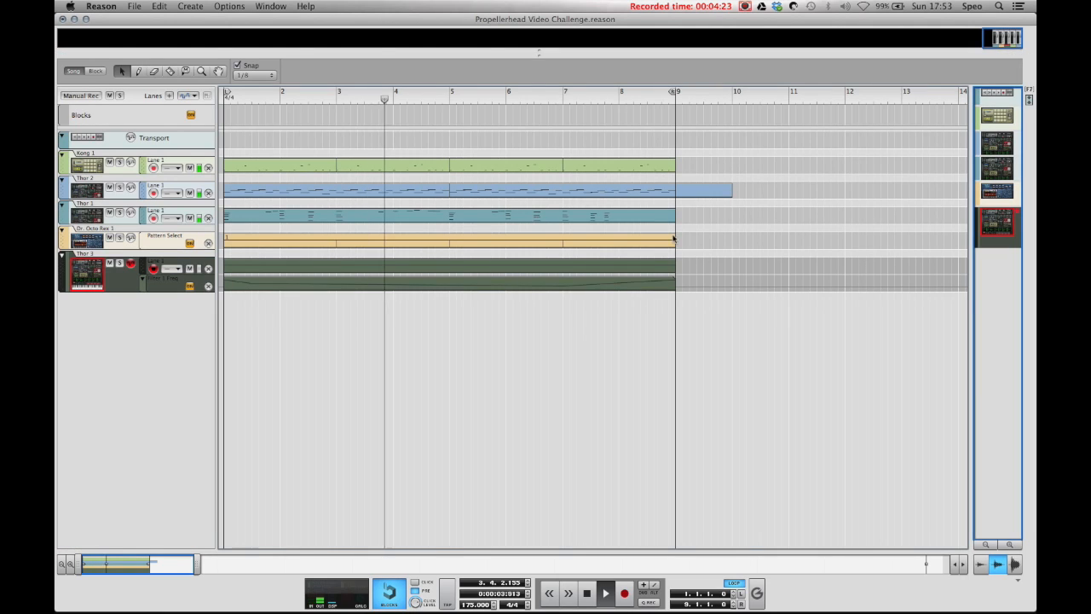
pyautogui.press('space')
# Step: Return the playhead to bar 1 and delete the surplus Thor 2 clip that extends past bar 9
pyautogui.moveTo(457, 100); pyautogui.dragTo(164, 114)
pyautogui.click(682, 193)
pyautogui.press('Delete')
# Step: Duplicate all clips from bars 1 to 9 so the copies start at bar 9, and extend the loop to bar 17
pyautogui.press('super+a')
pyautogui.moveTo(358, 285); pyautogui.dragTo(806, 302)
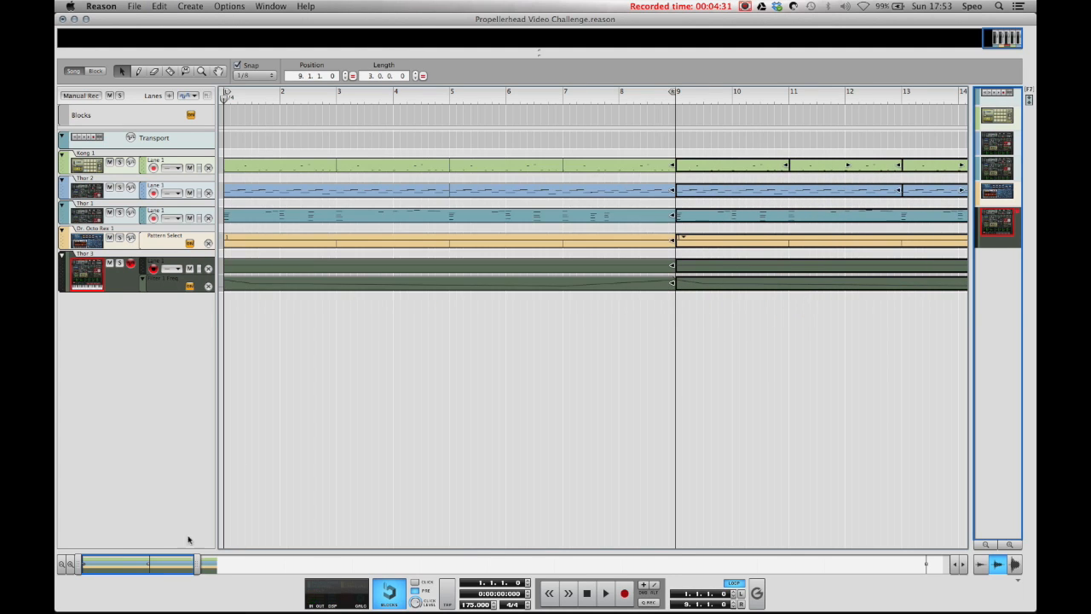
pyautogui.moveTo(201, 564); pyautogui.dragTo(260, 563)
pyautogui.keyDown('alt'); pyautogui.click(809, 101); pyautogui.keyUp('alt')
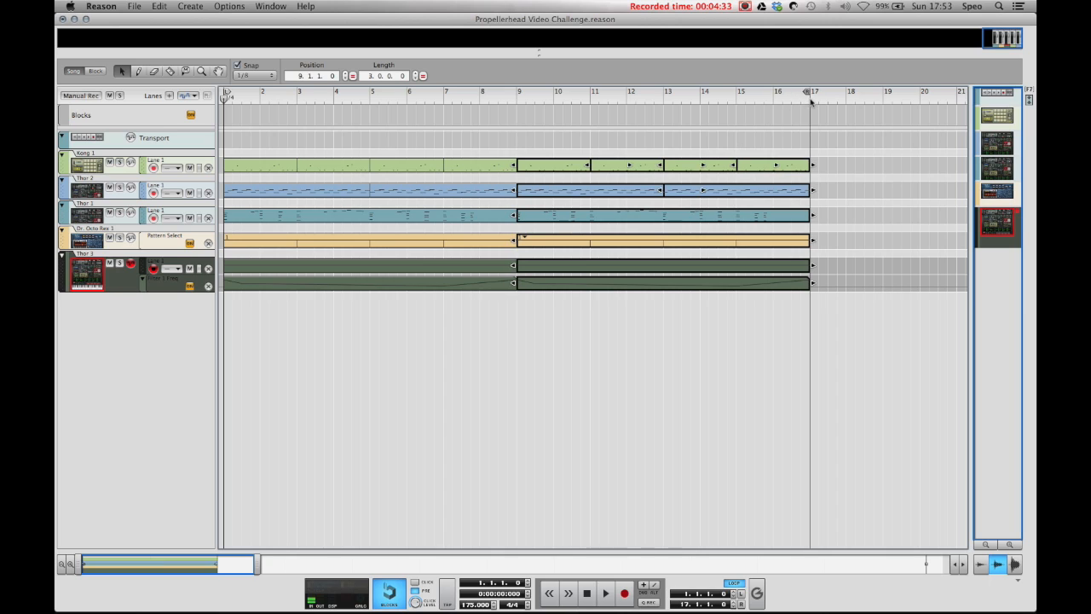
# Step: Delete the Dr. Octo Rex clips before bar 9 and the Kong clips before bar 7
pyautogui.click(333, 238)
pyautogui.press('Delete')
pyautogui.click(350, 169)
pyautogui.press('Delete')
pyautogui.click(289, 169)
pyautogui.press('Delete')
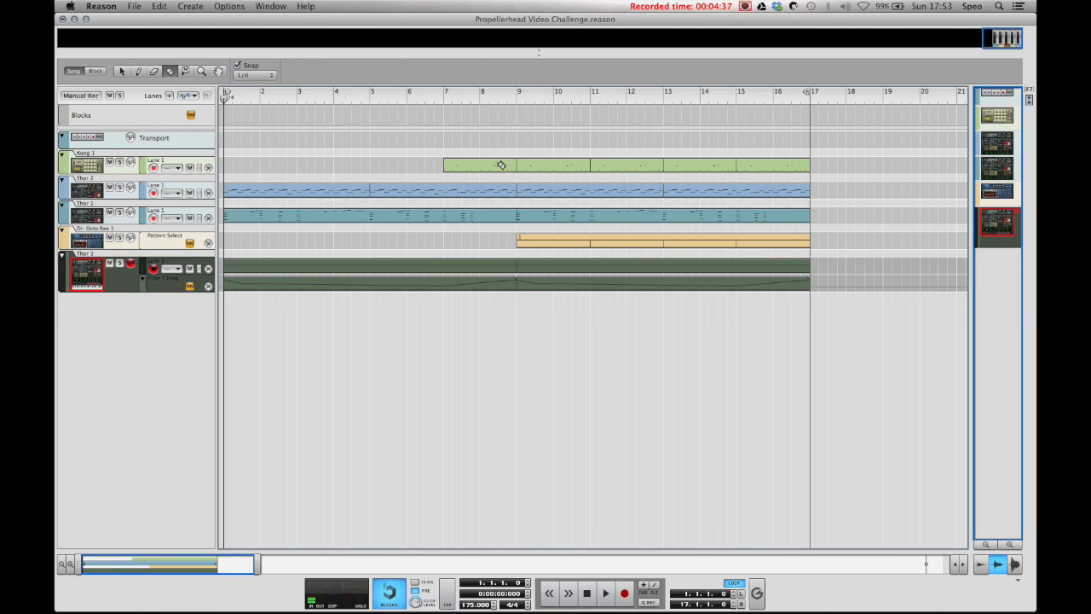
# Step: Split the Kong clip before bar 9 at 8.3.1.0 and delete its first part, keeping only the last two beats
pyautogui.press('q')
pyautogui.click(495, 166)
pyautogui.press('Delete')
pyautogui.click(500, 166)
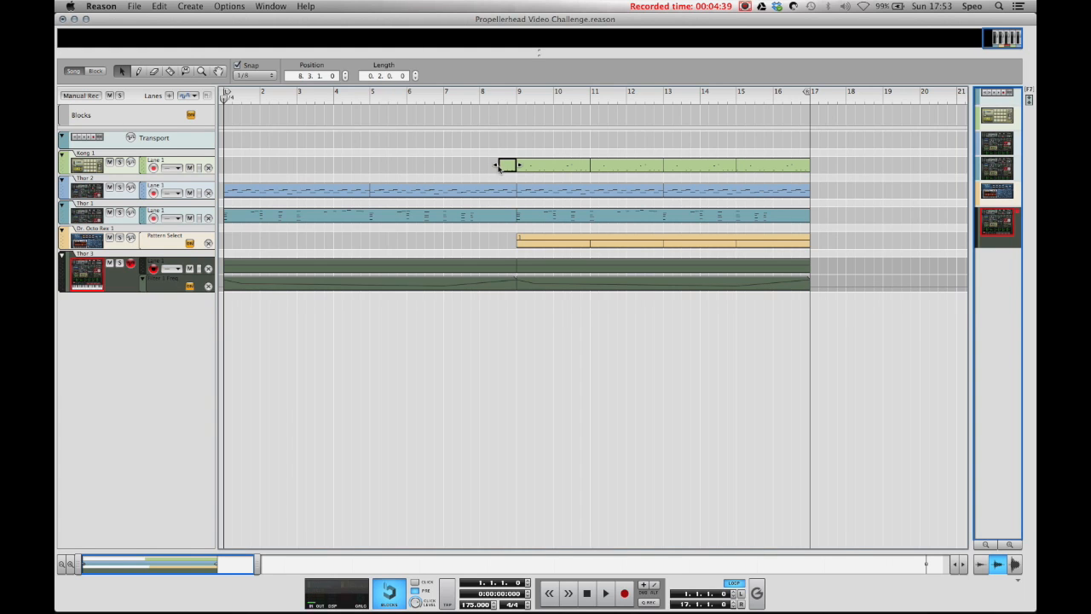
pyautogui.doubleClick(503, 166)
pyautogui.click(247, 98)
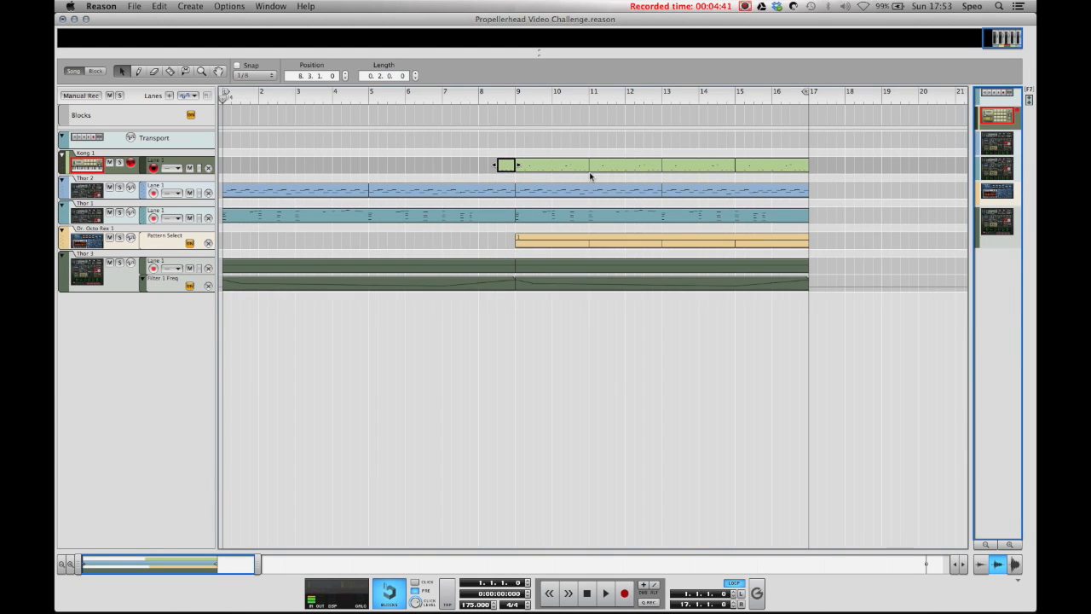
pyautogui.click(479, 167)
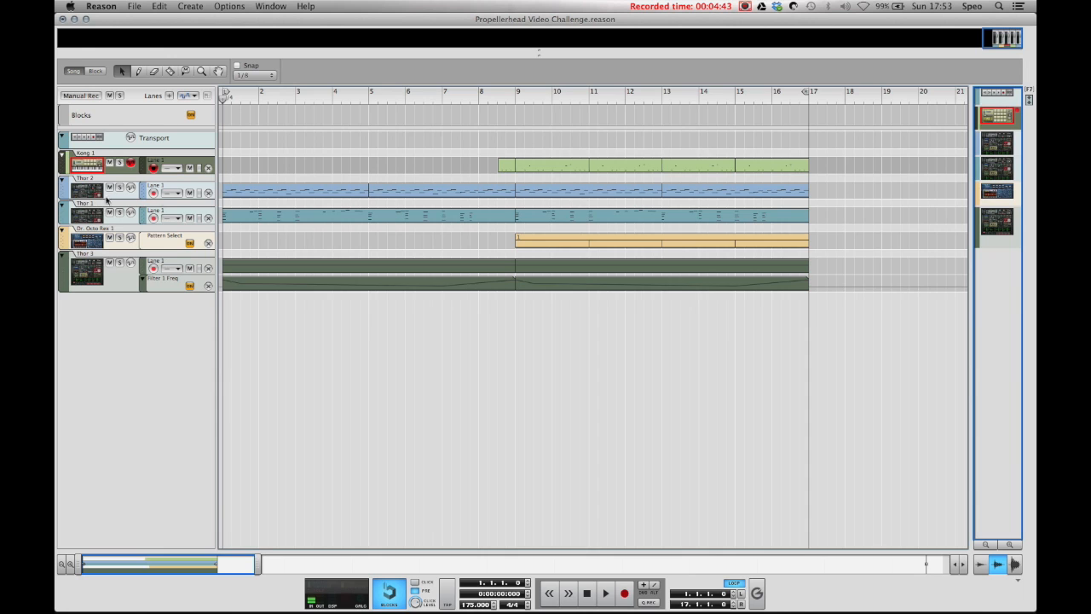
# Step: Add a Filter 1 Freq automation lane to the Thor 2 track and draw a clip on it from bar 1 to 9
pyautogui.press('F6')
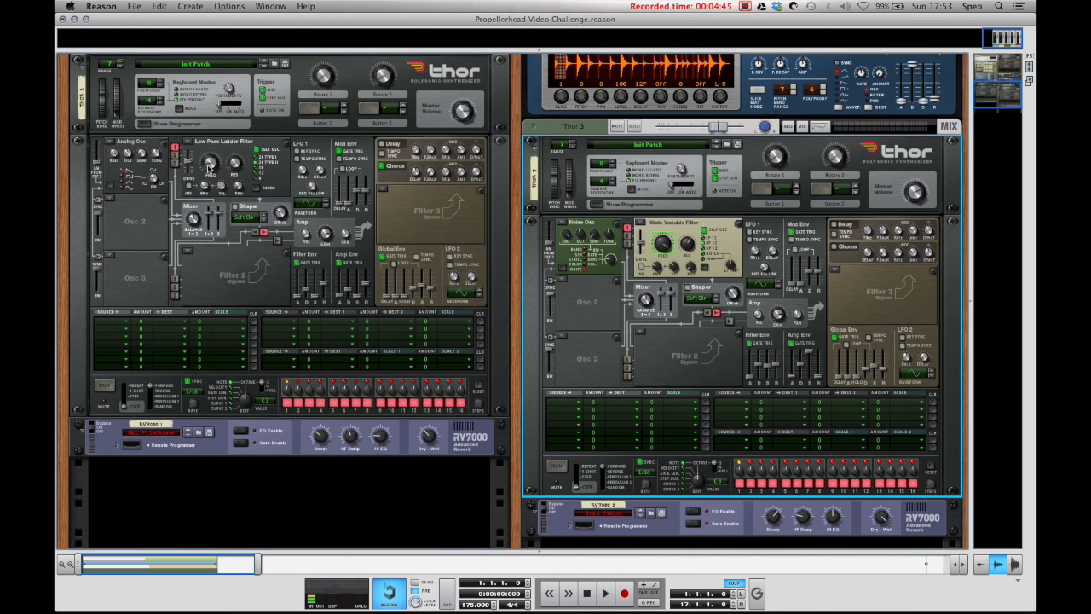
pyautogui.press('F7')
pyautogui.press('F6')
pyautogui.moveTo(516, 209); pyautogui.dragTo(225, 207)
pyautogui.doubleClick(263, 209)
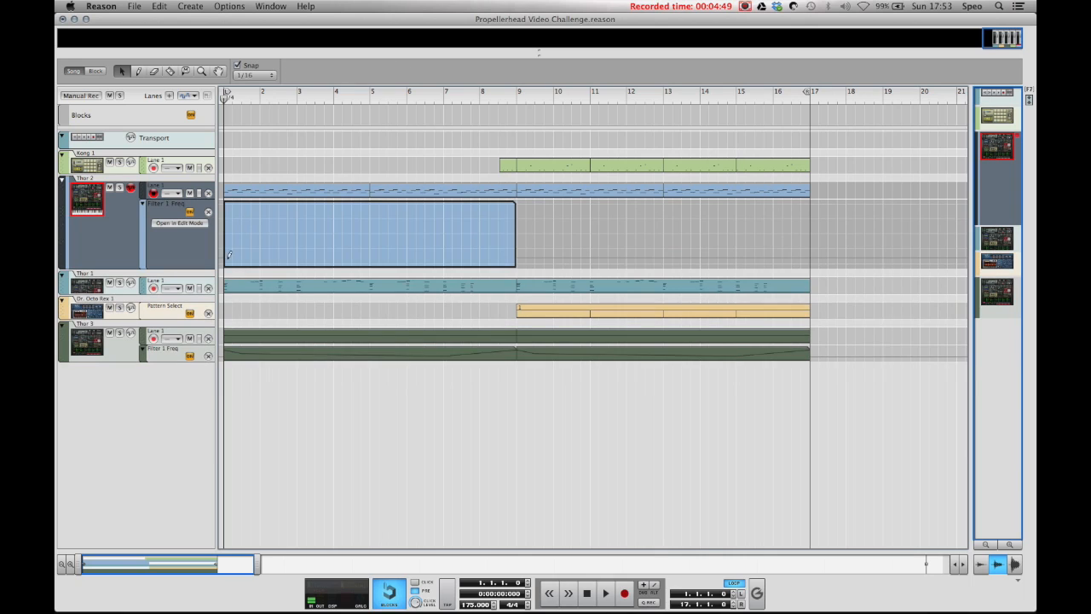
# Step: Draw a rising Filter 1 Freq curve in the Thor 2 automation clip, extended to about bar 18, and play the arrangement
pyautogui.click(516, 232)
pyautogui.moveTo(516, 233); pyautogui.dragTo(852, 233)
pyautogui.click(845, 155)
pyautogui.press('space')
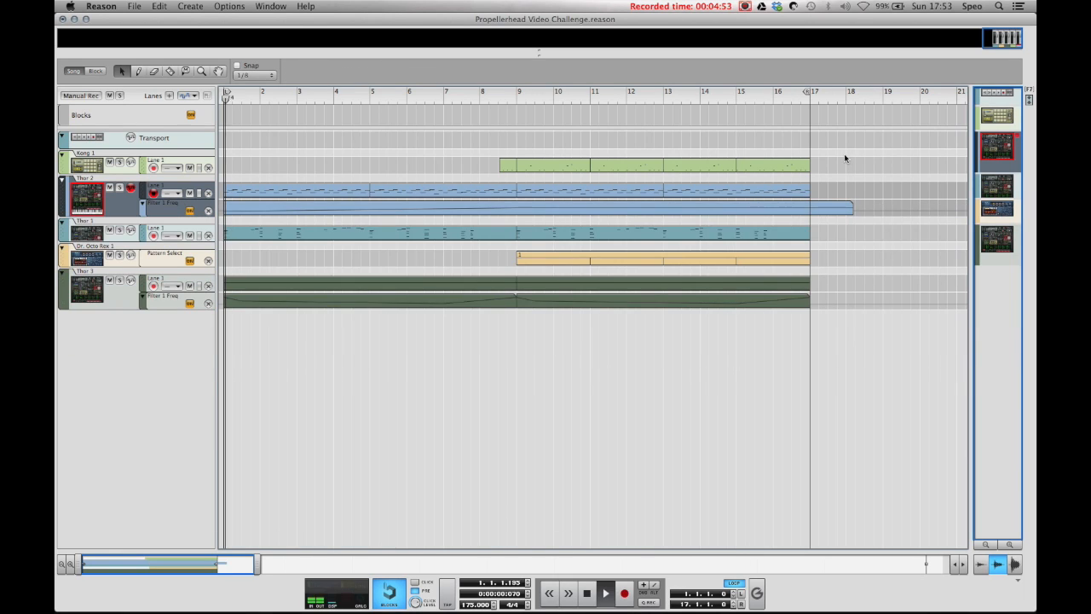